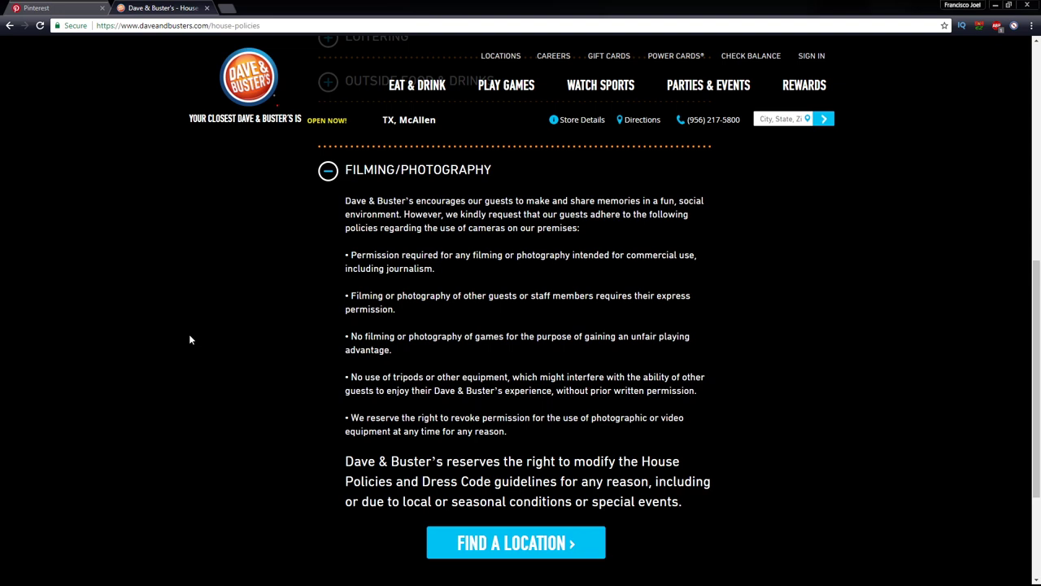
Switch from the Dave & Buster's house policies page to the open Pinterest page
key(ctrl+shift+Tab)
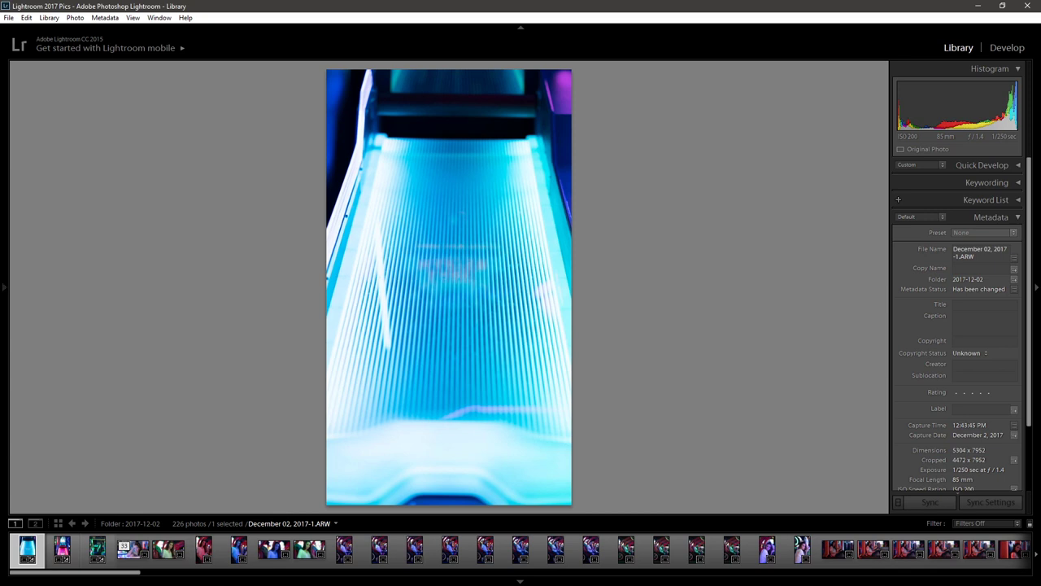
In Lightroom, examine the arcade machine shots -2 and -3, then the close-up racing-seat portraits starting at December 02, 2017-4.ARW
click(61, 549)
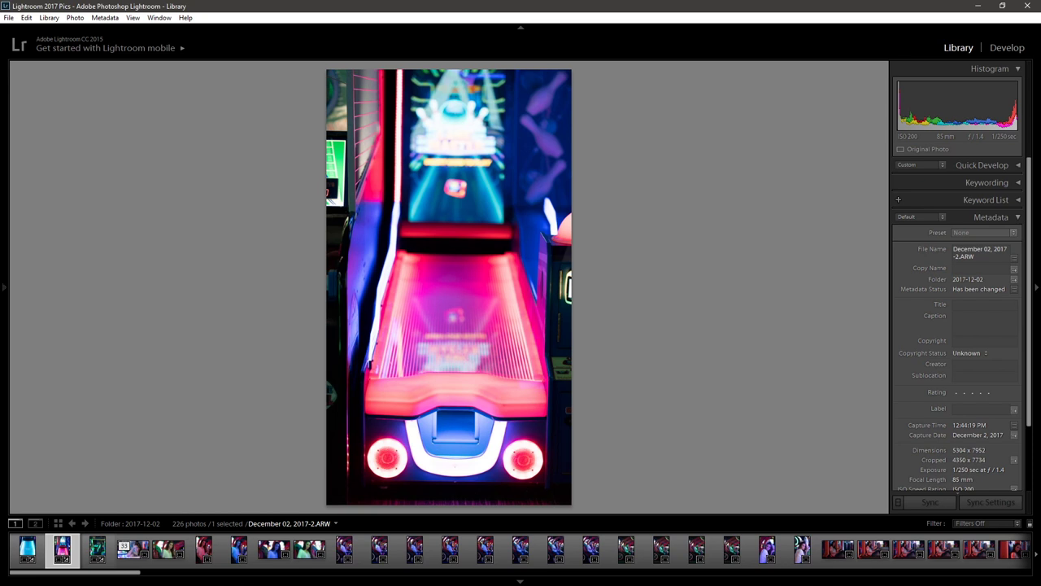
click(97, 549)
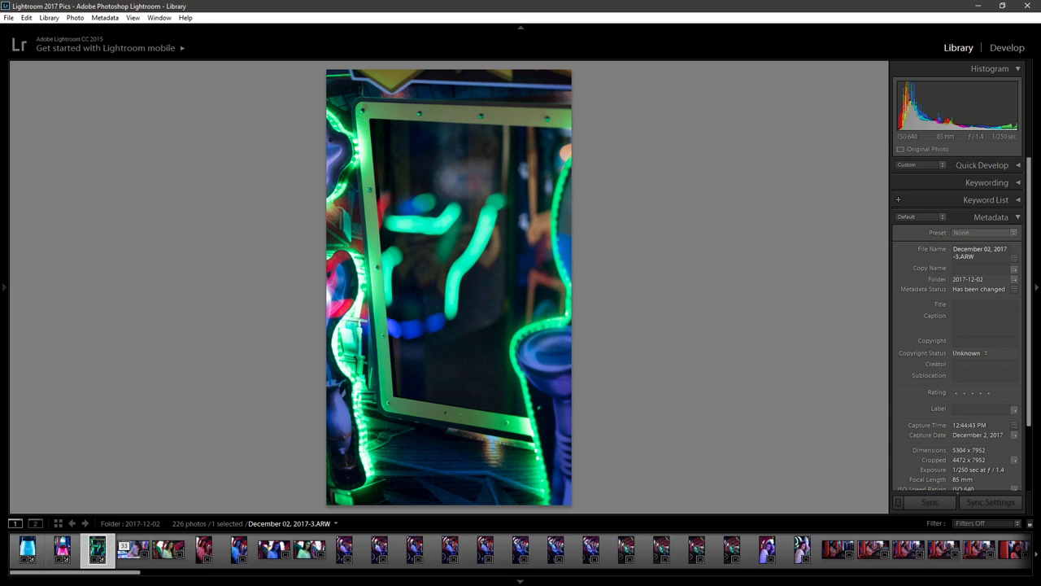
click(167, 549)
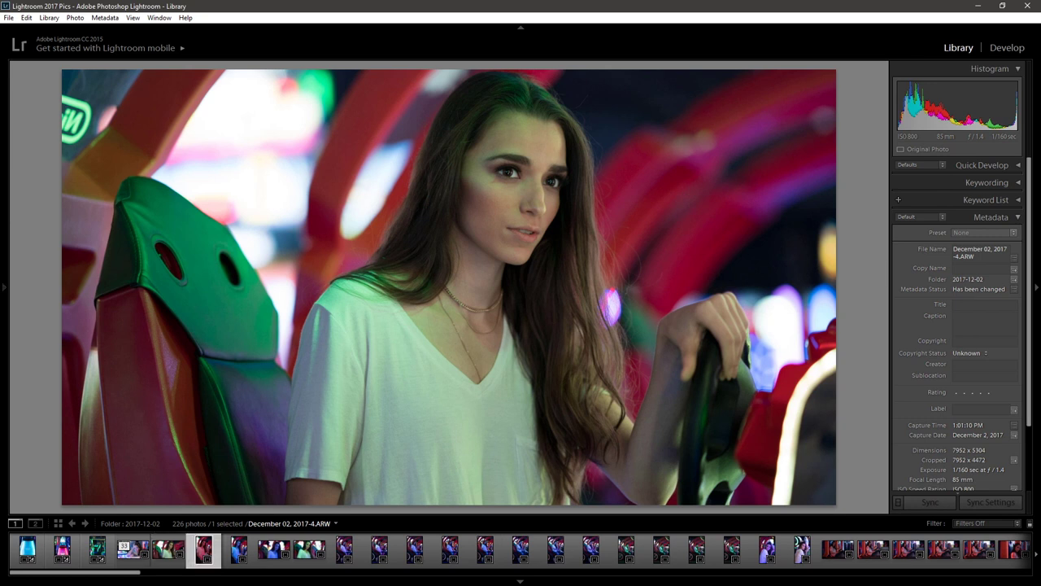
key(Right)
key(Right)
key(Right)
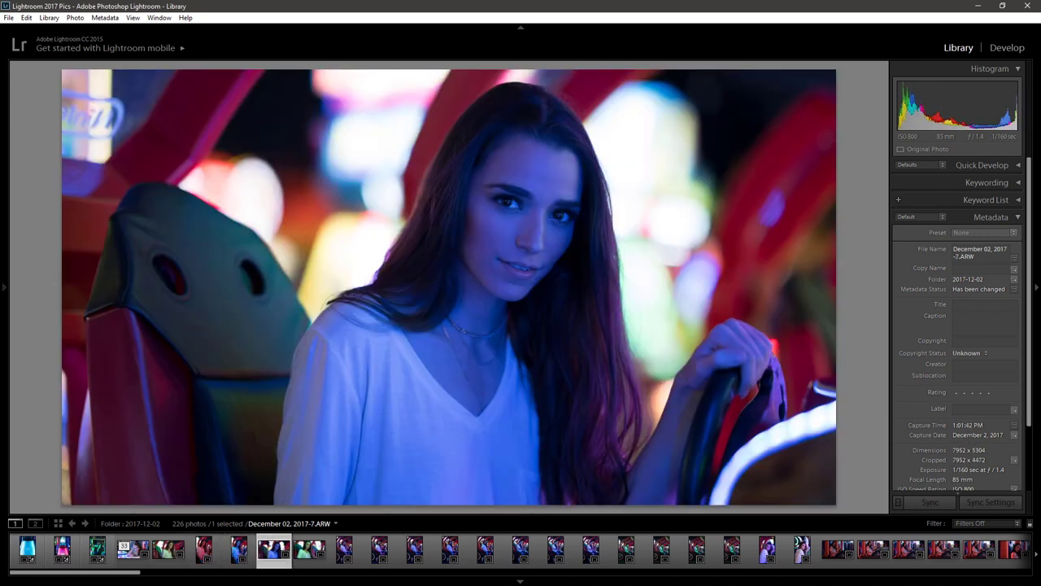
key(Right)
Examine the full-length racing-seat portraits and the two portraits leaning on the steering wheel, through December 02, 2017-22.ARW
key(Right)
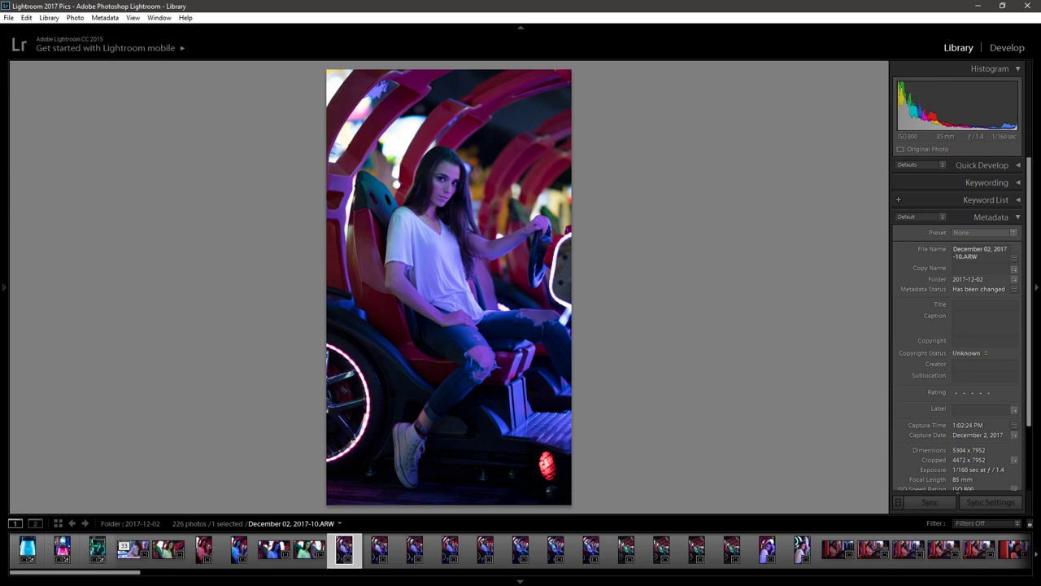
key(Right)
key(Right)
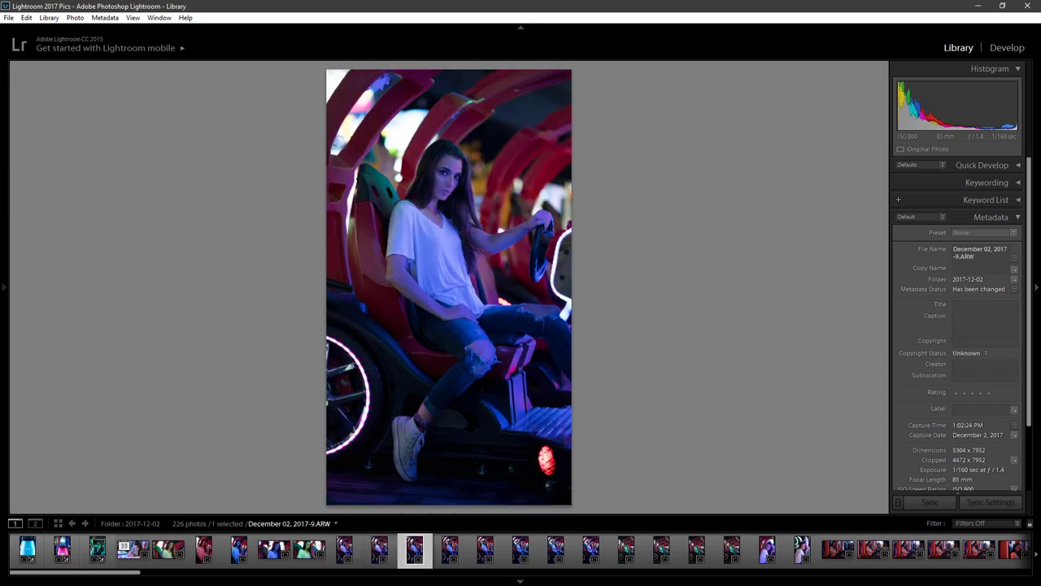
key(Right)
key(Right)
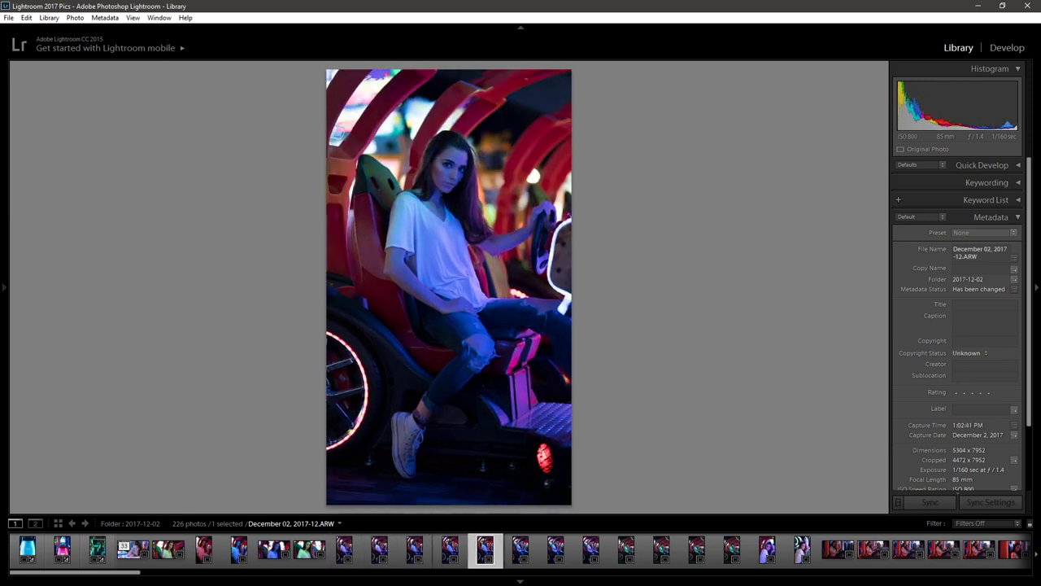
key(Right)
key(Right)
key(Right)
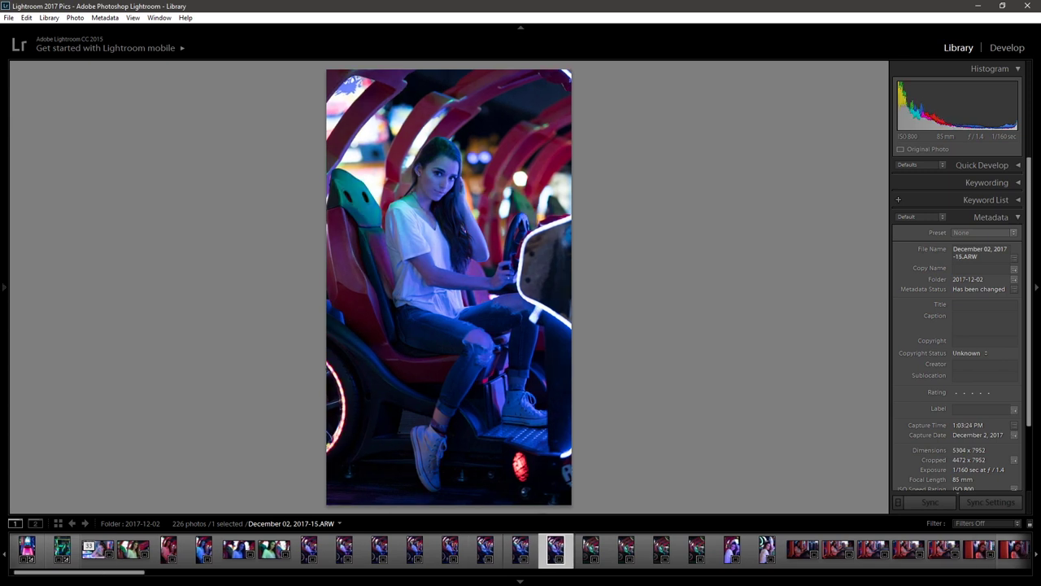
key(Right)
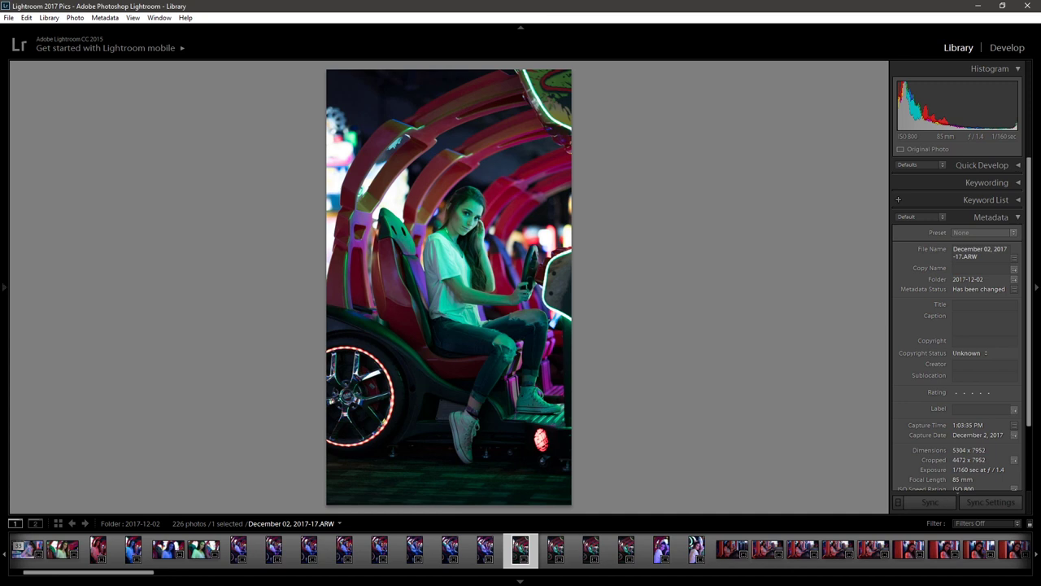
key(Right)
key(Right)
key(Right)
key(Right)
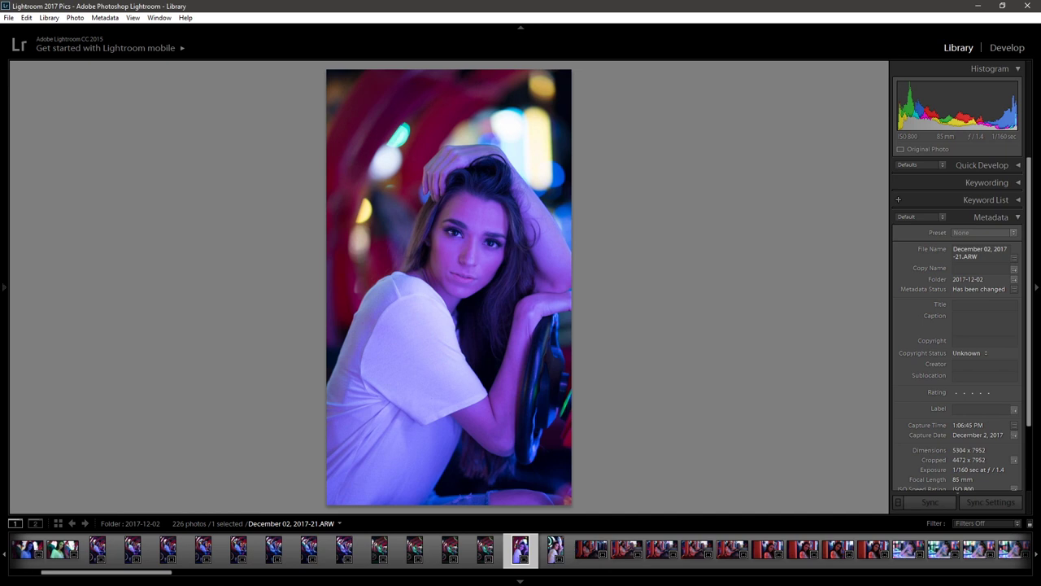
key(Right)
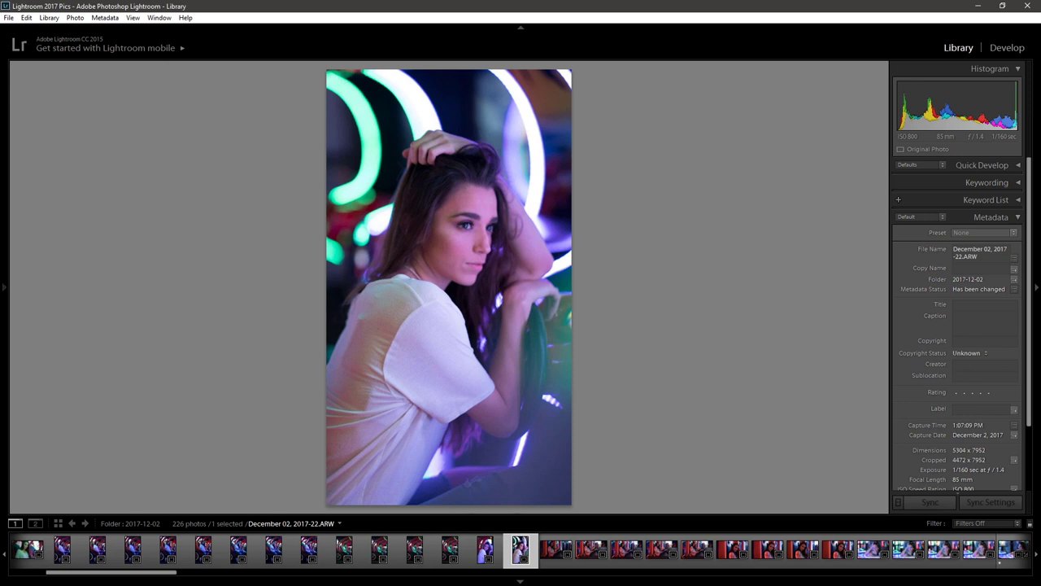
Skip ahead to the horizontal portraits with tinted glasses at the glowing game table and examine that series
click(871, 549)
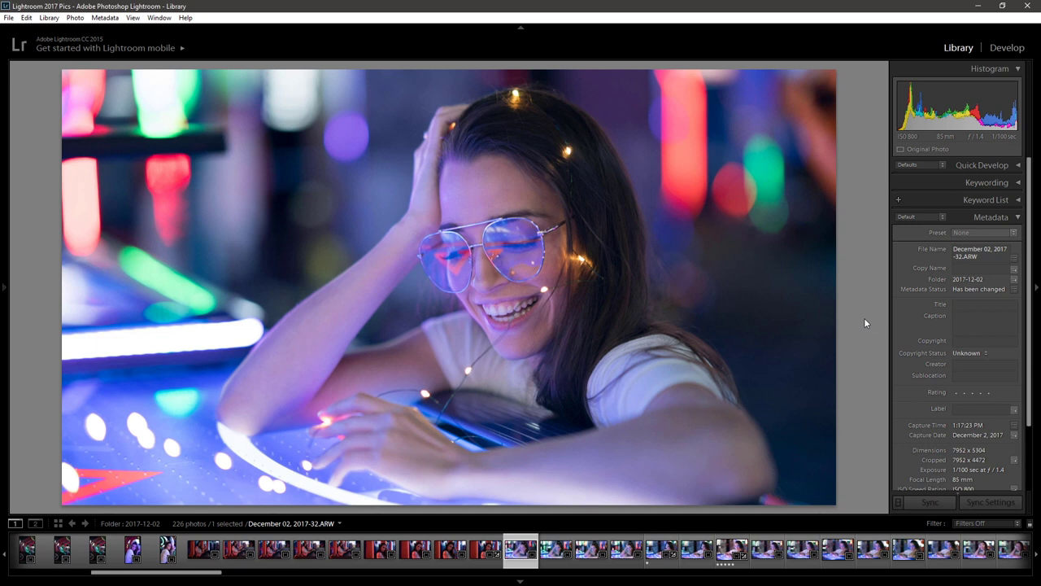
key(Right)
key(Right)
key(Right)
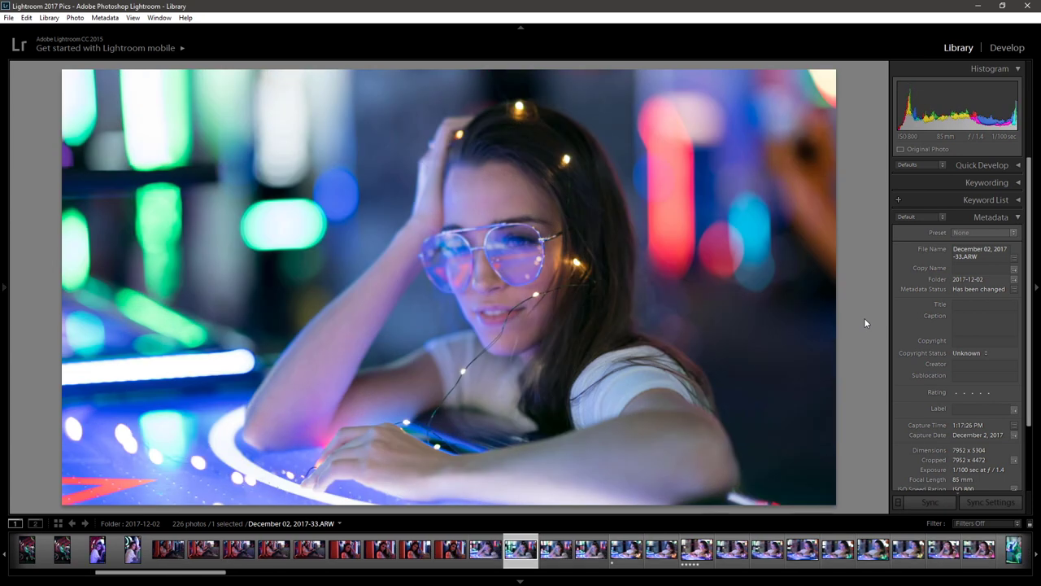
key(Right)
key(Right)
key(Right)
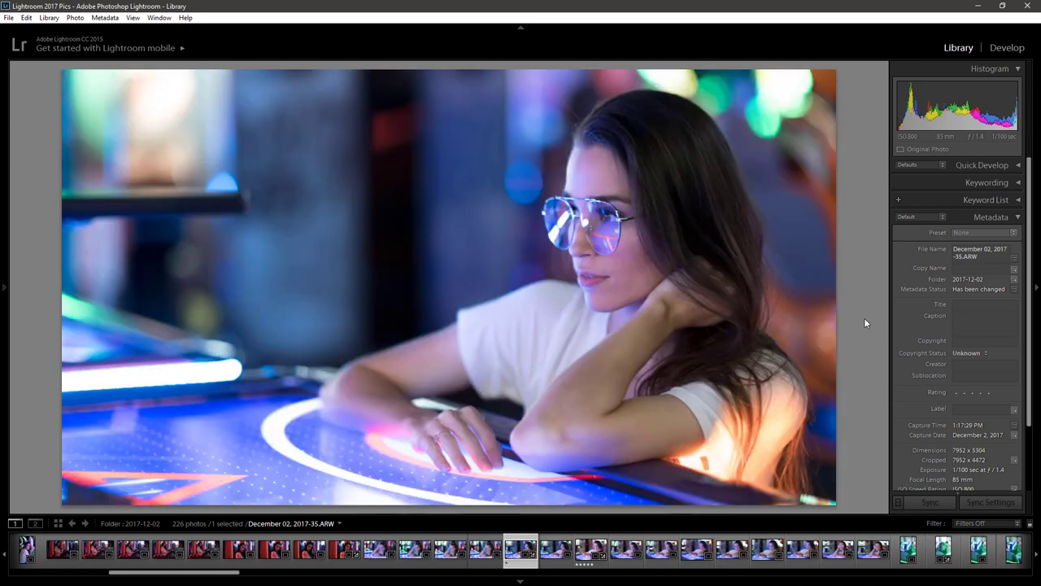
key(Right)
key(Right)
key(Right)
key(Right)
key(Right)
key(Right)
key(Right)
key(Right)
key(Right)
Examine the green-lit portraits shot through glass at 1/40 sec, covering the vertical frames and the horizontal ones
key(Right)
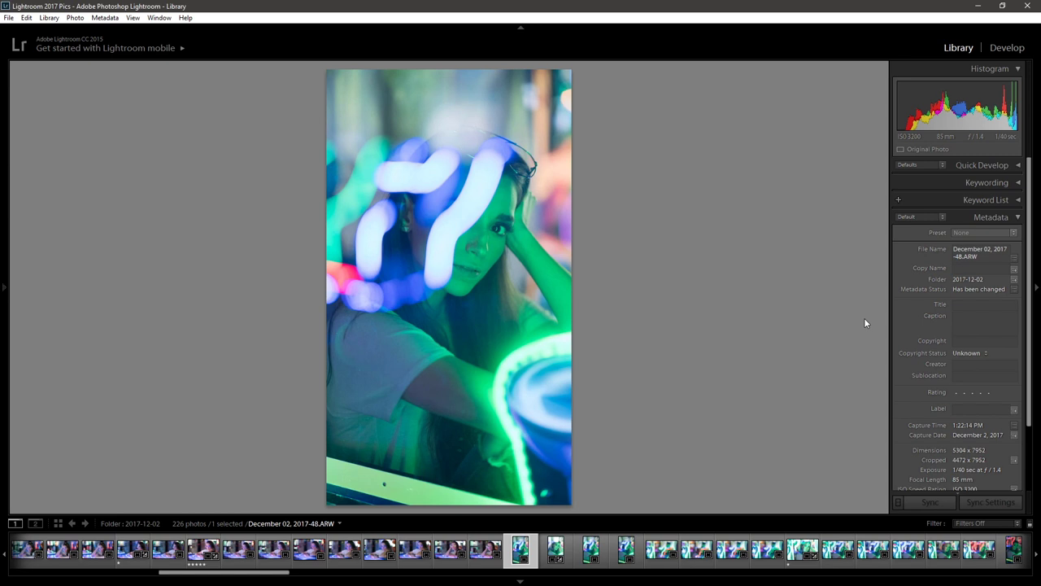
key(Right)
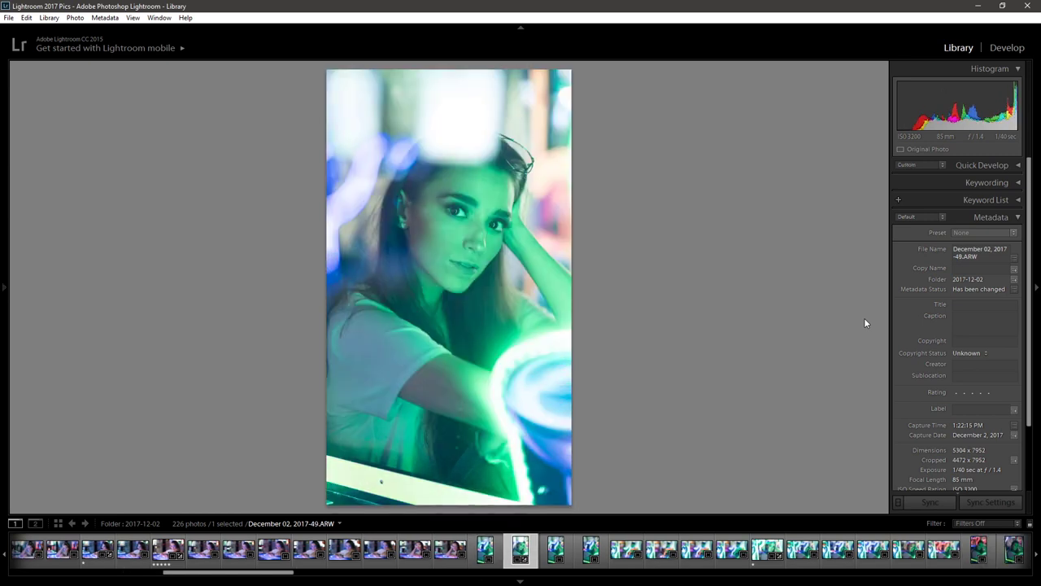
key(Right)
key(Right)
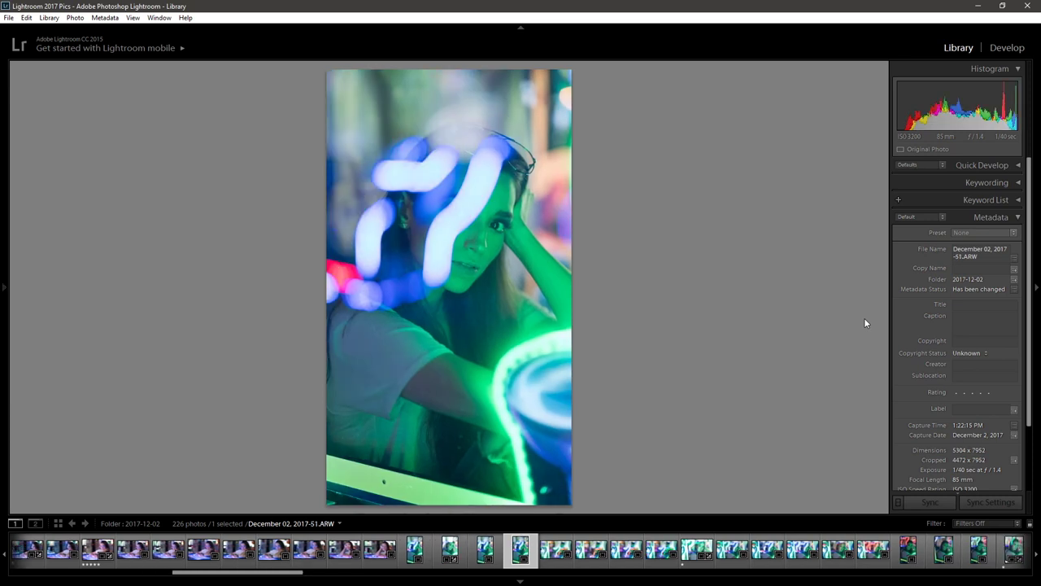
key(Right)
key(Right)
key(Right)
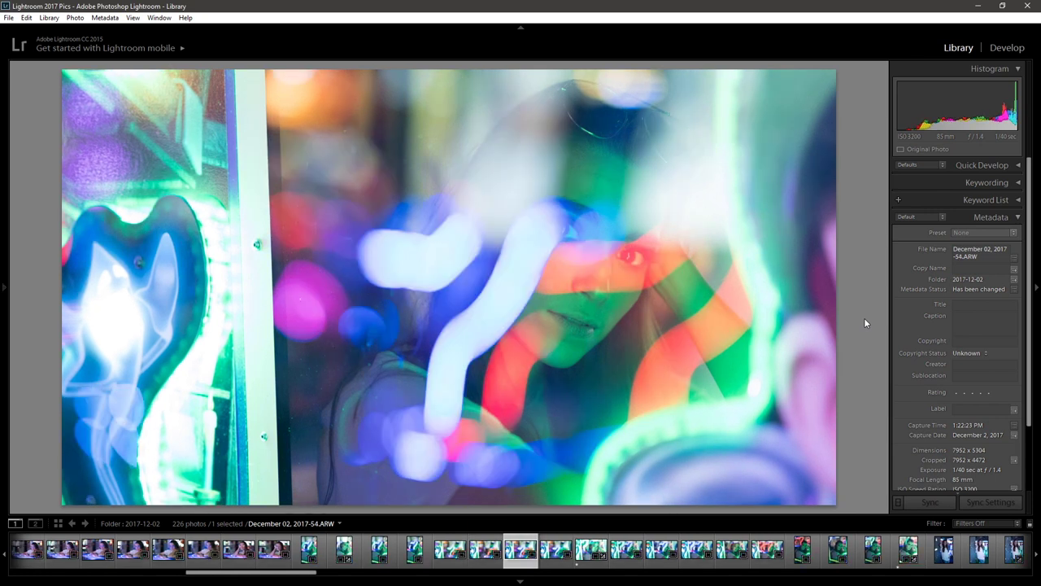
key(Right)
key(Right)
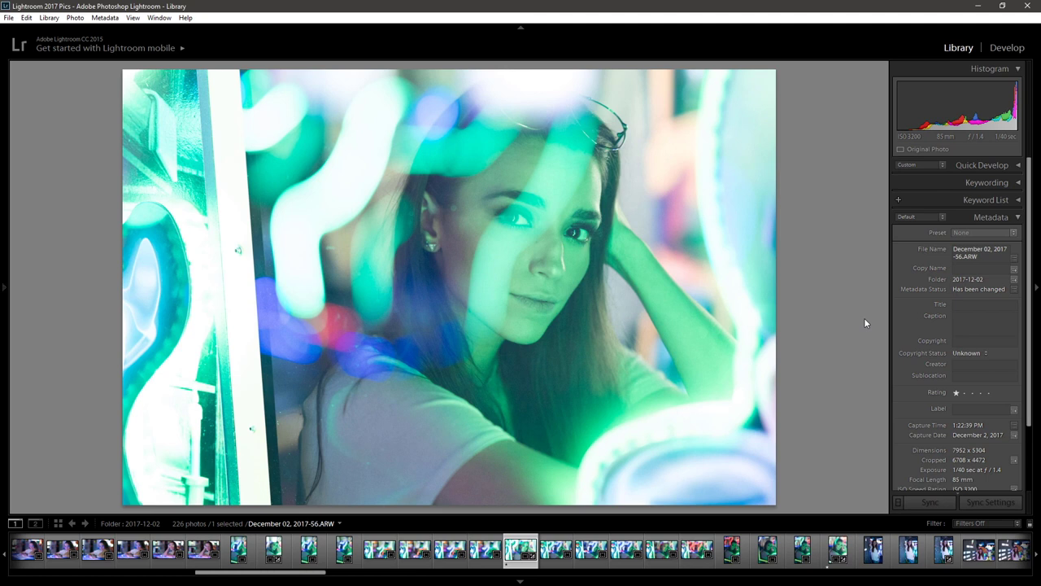
key(Right)
key(Right)
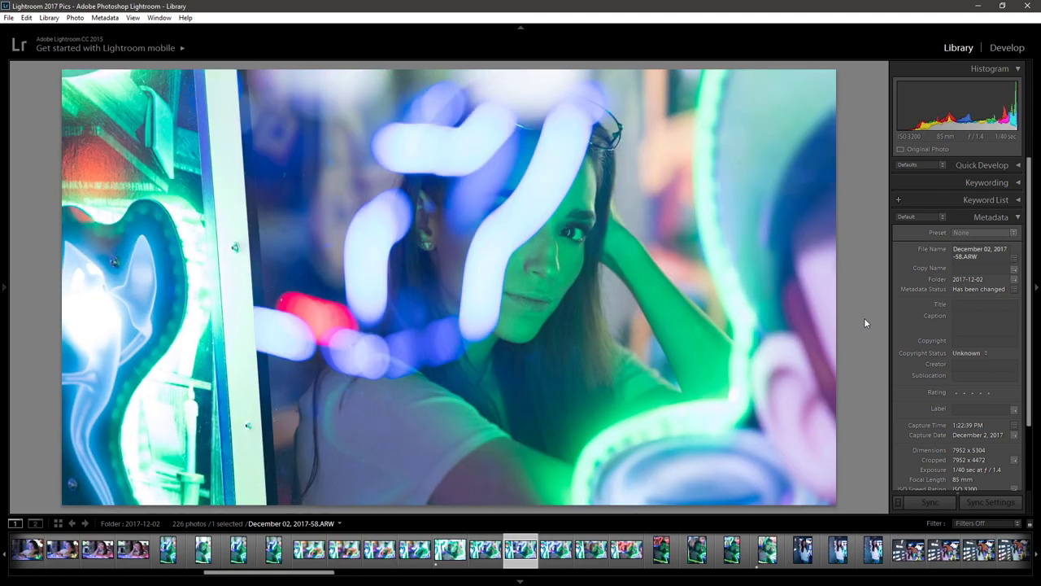
key(Right)
key(Right)
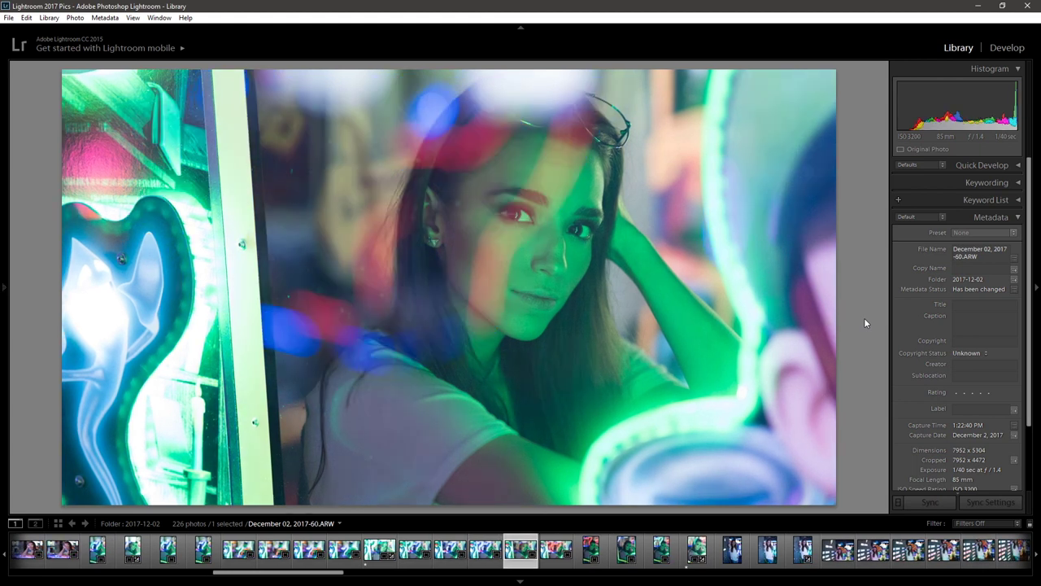
key(Right)
Examine the vertical green-lit portraits shot through glass at 1/60 sec, December 02, 2017-62 to -65.ARW
key(Right)
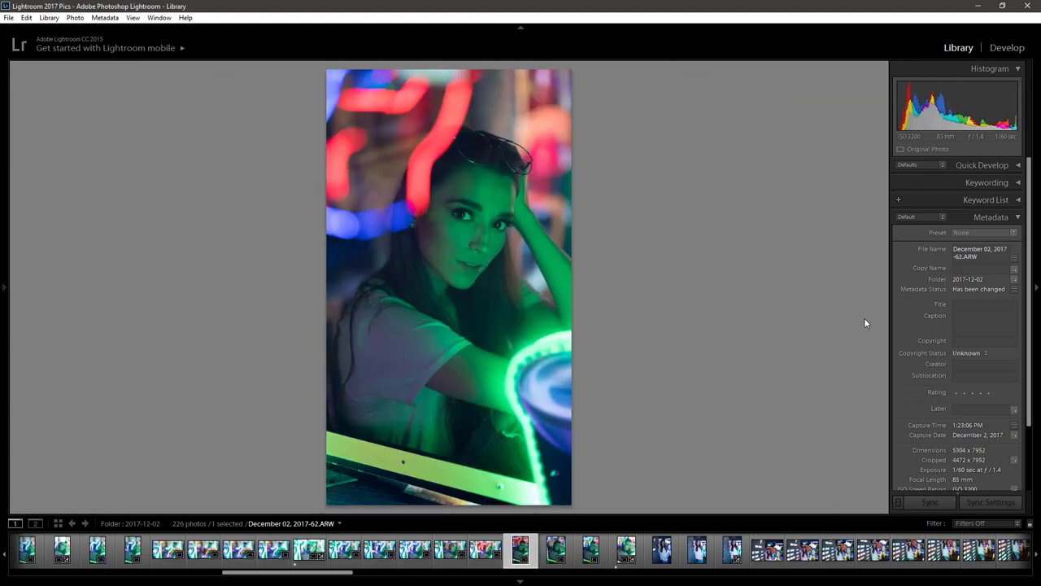
key(Right)
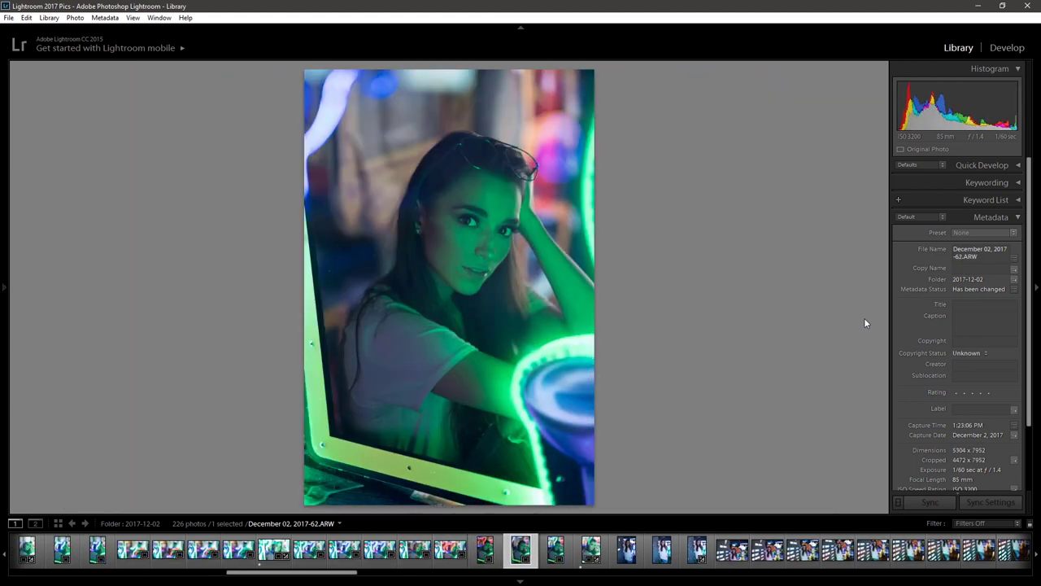
key(Right)
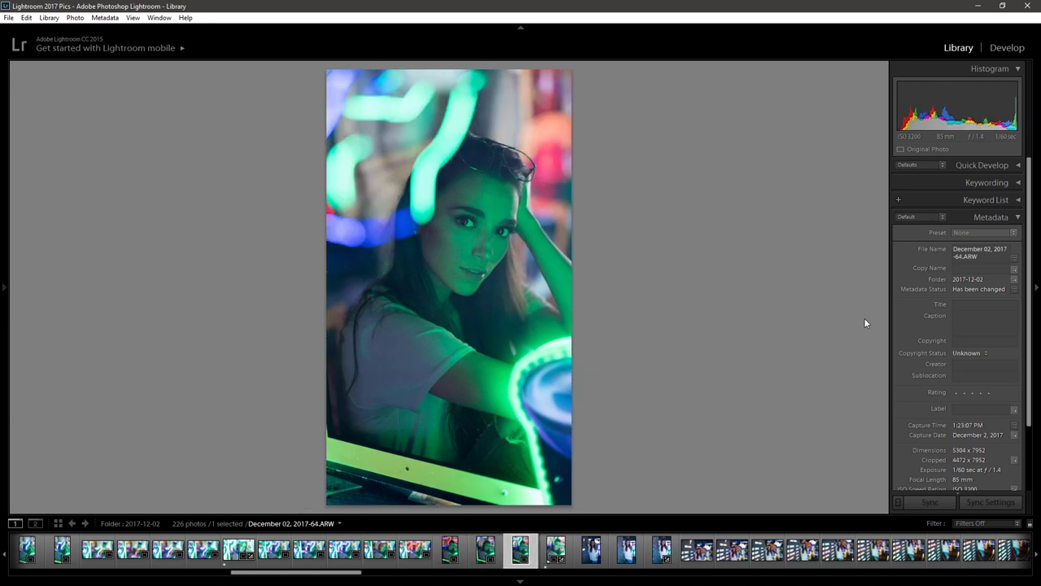
key(Right)
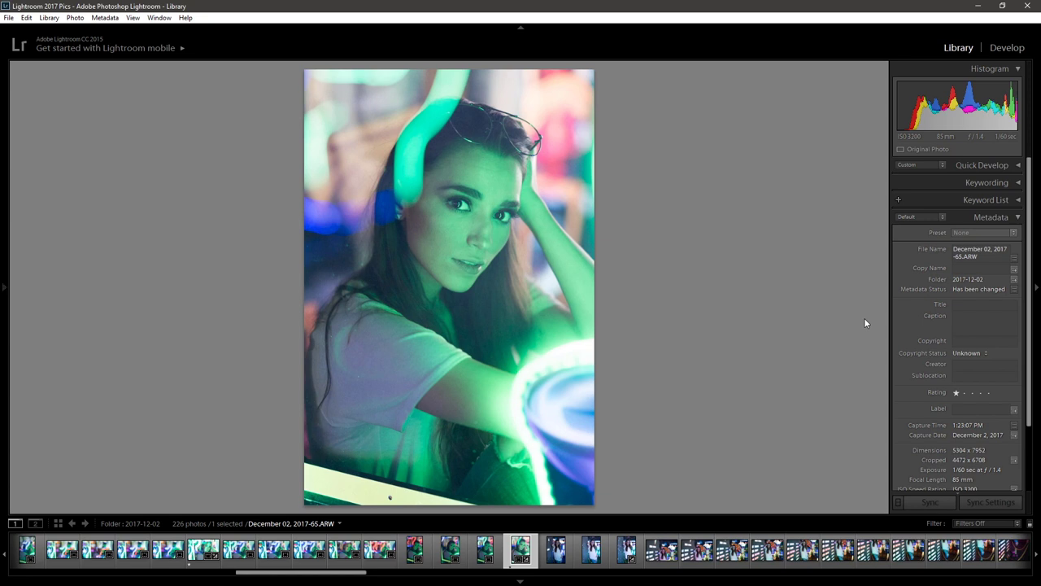
Examine the vertical portraits of the model leaning on the LED wall, December 02, 2017-66 to -68.ARW
key(Right)
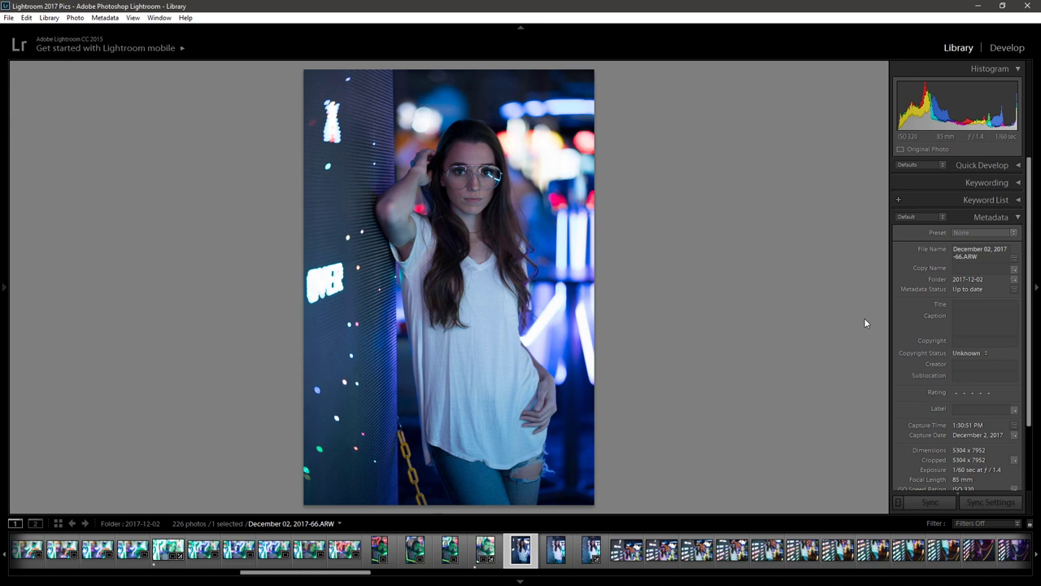
key(Right)
key(Right)
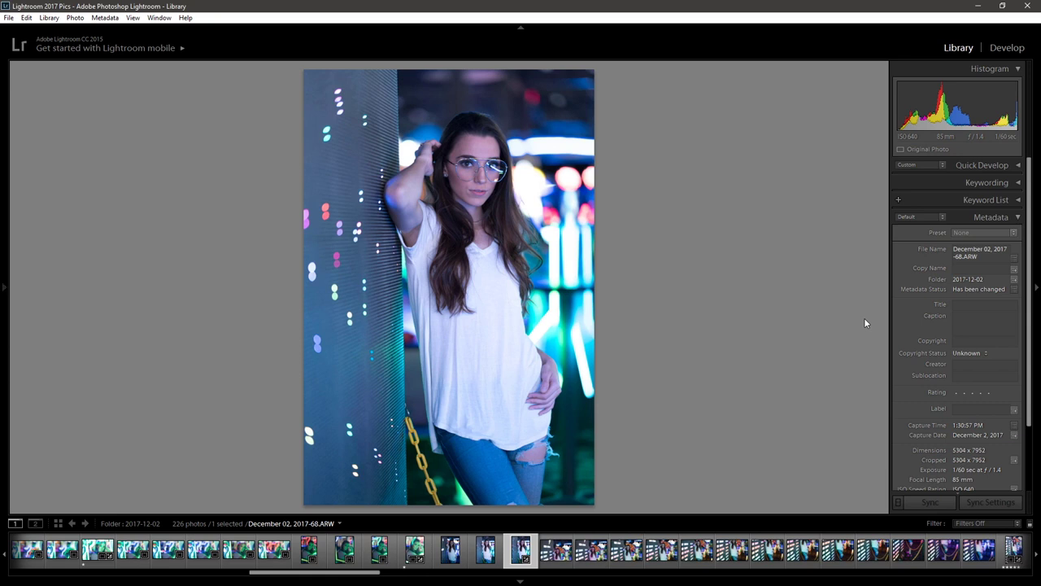
Examine the horizontal source frames beside the high-scores screen and the merged panorama December 02, 2017-69-Pano.dng
key(Right)
key(Right)
key(Right)
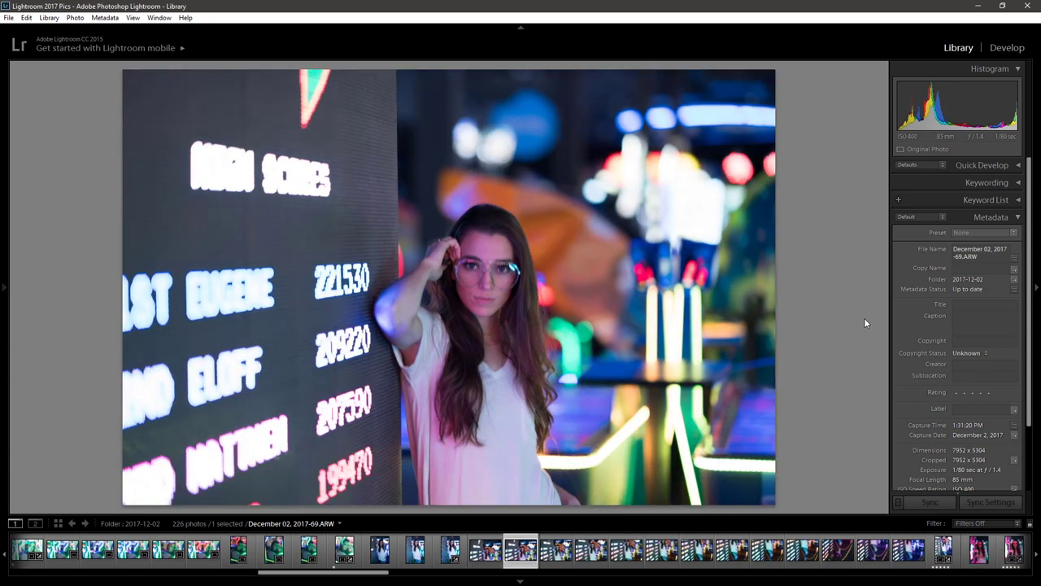
key(Right)
key(Right)
key(Right)
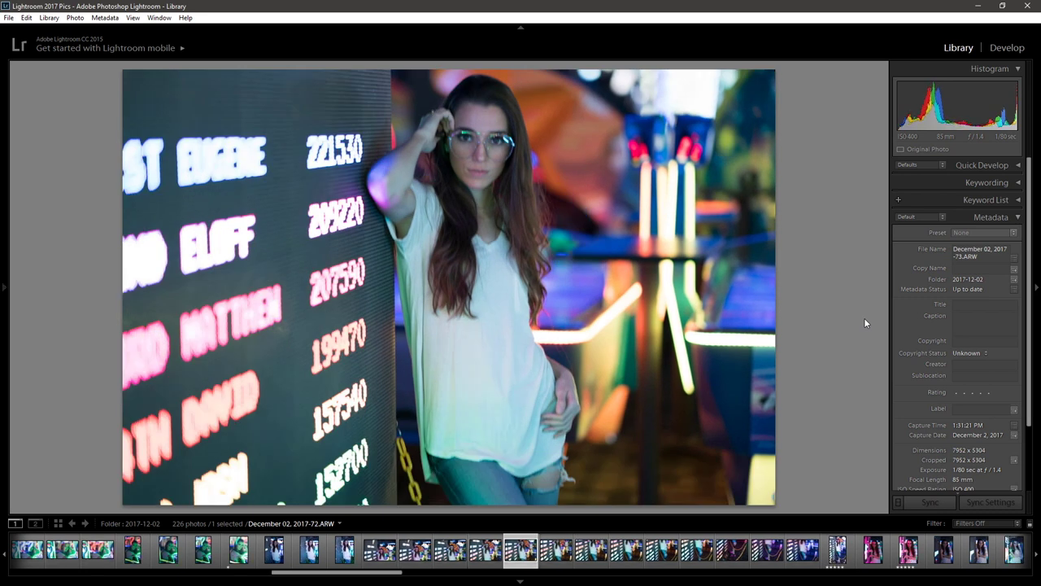
key(Right)
key(Right)
key(Right)
key(Right)
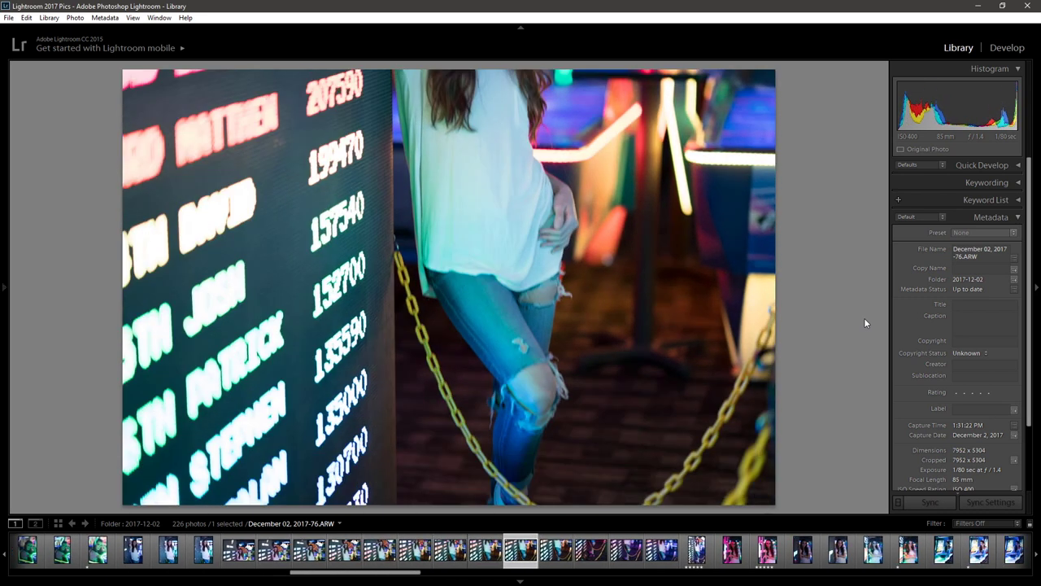
key(Right)
key(Right)
key(Right)
key(Right)
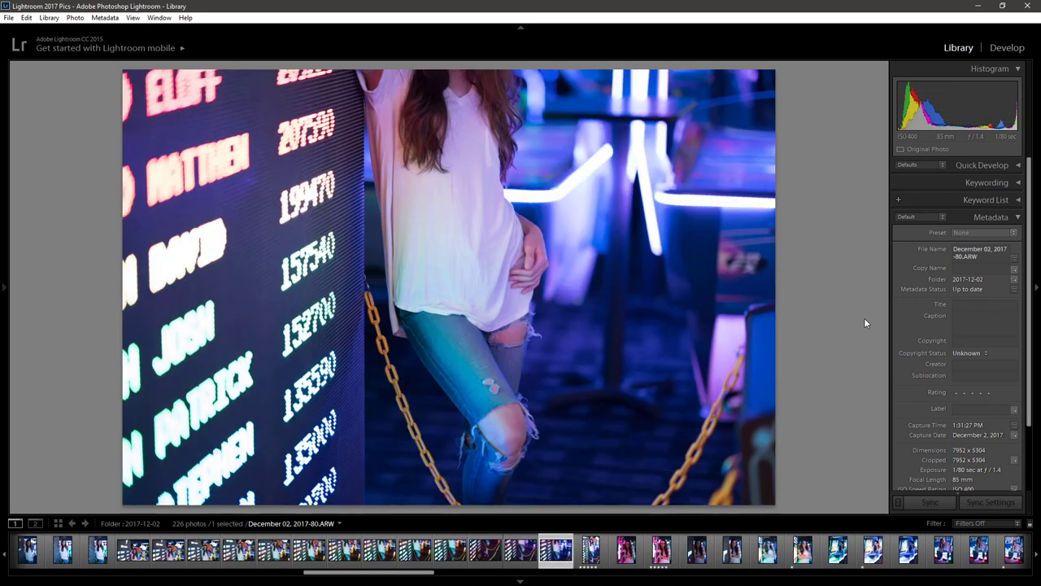
key(Right)
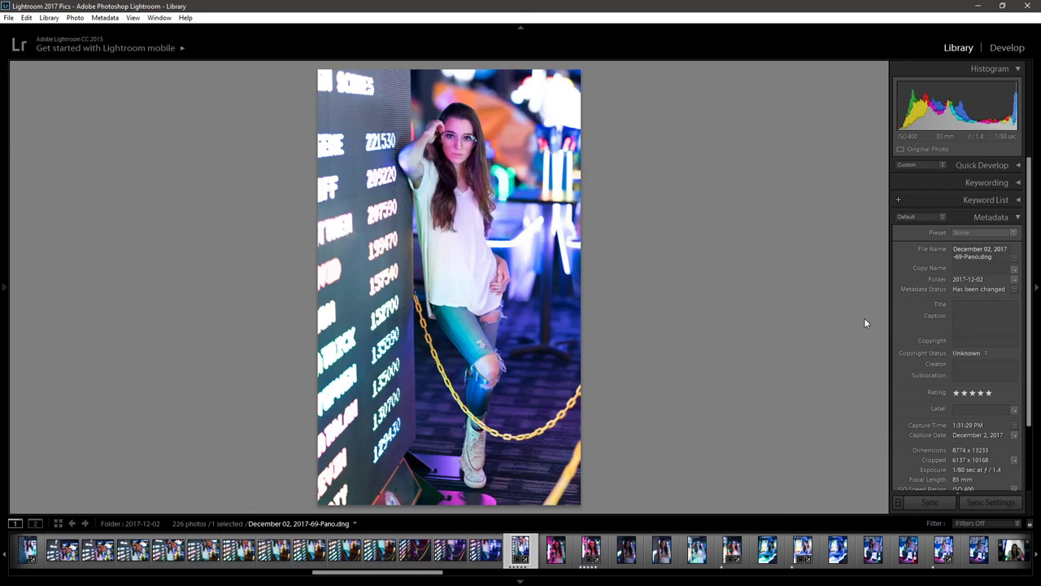
Examine the pink-lit portraits beside the LED wall, December 02, 2017-82.ARW and -83.ARW
key(Right)
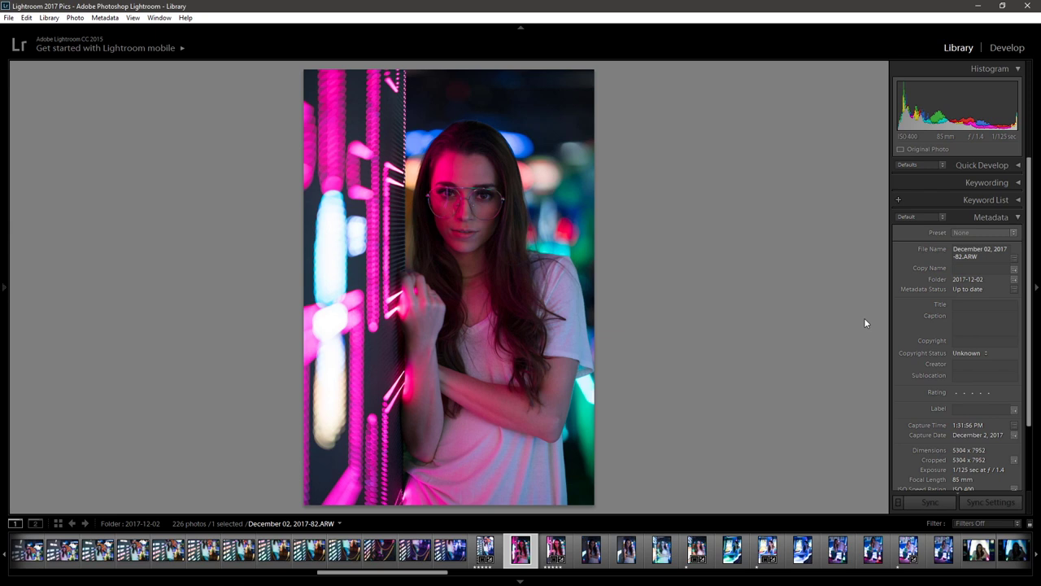
key(Right)
key(Right)
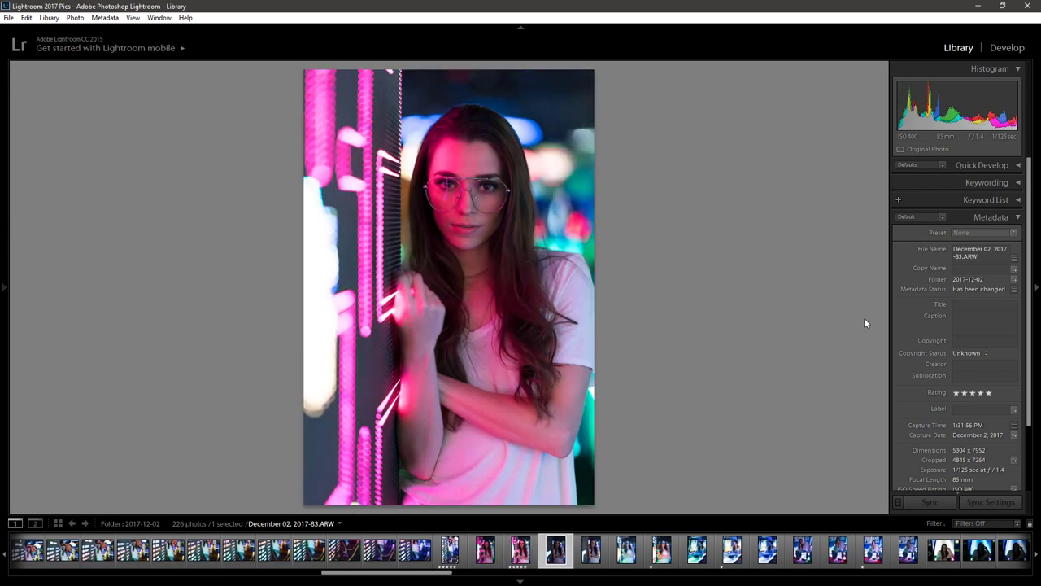
Examine the darker portraits of the model leaning beside the LED wall, December 02, 2017-85.ARW to -87.ARW
key(Right)
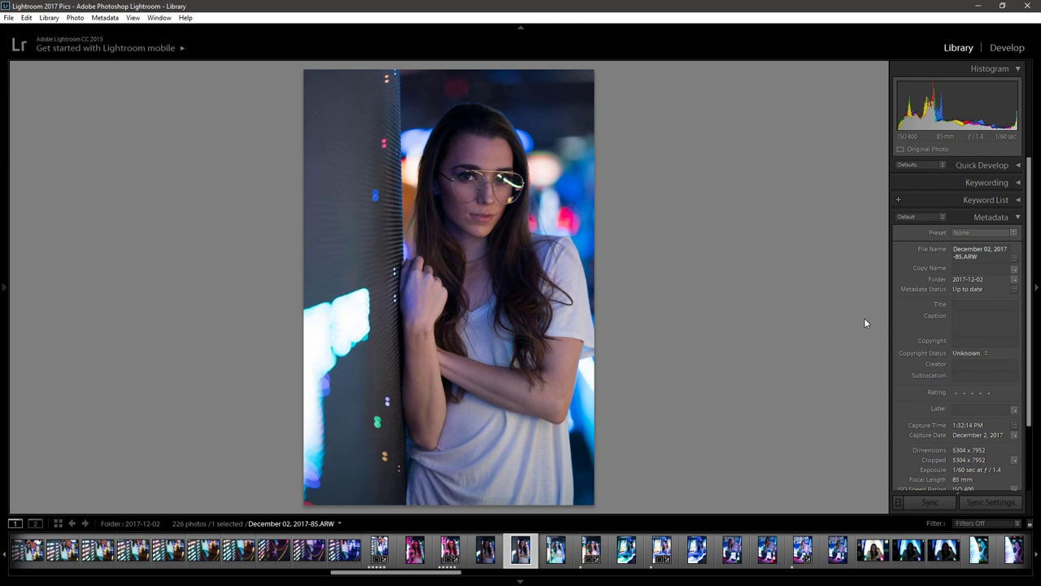
key(Right)
key(Right)
Examine the portraits of the model sitting on the glowing bowling game, December 02, 2017-88.ARW to -90.ARW
key(Right)
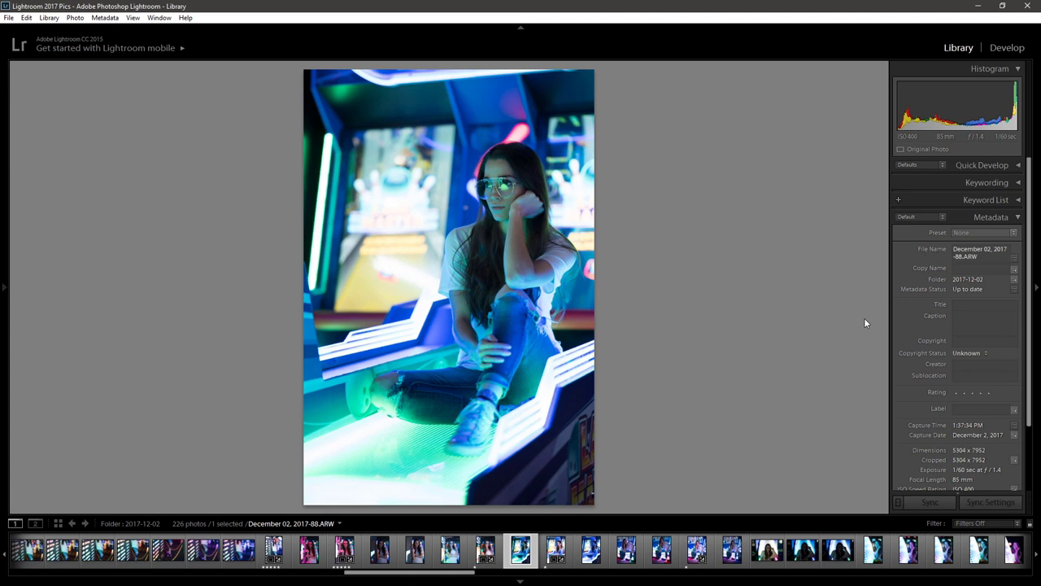
key(Right)
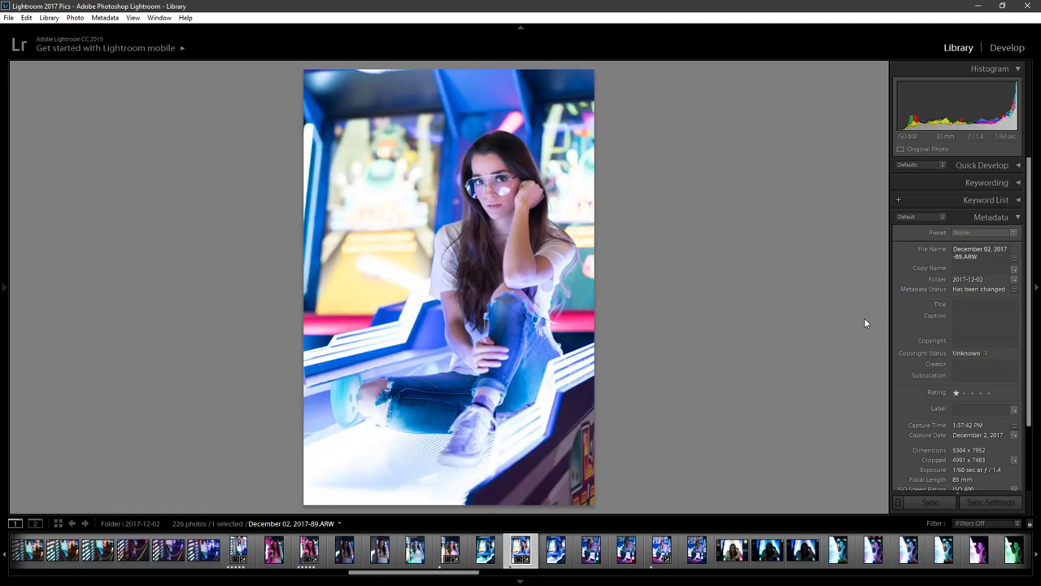
key(Right)
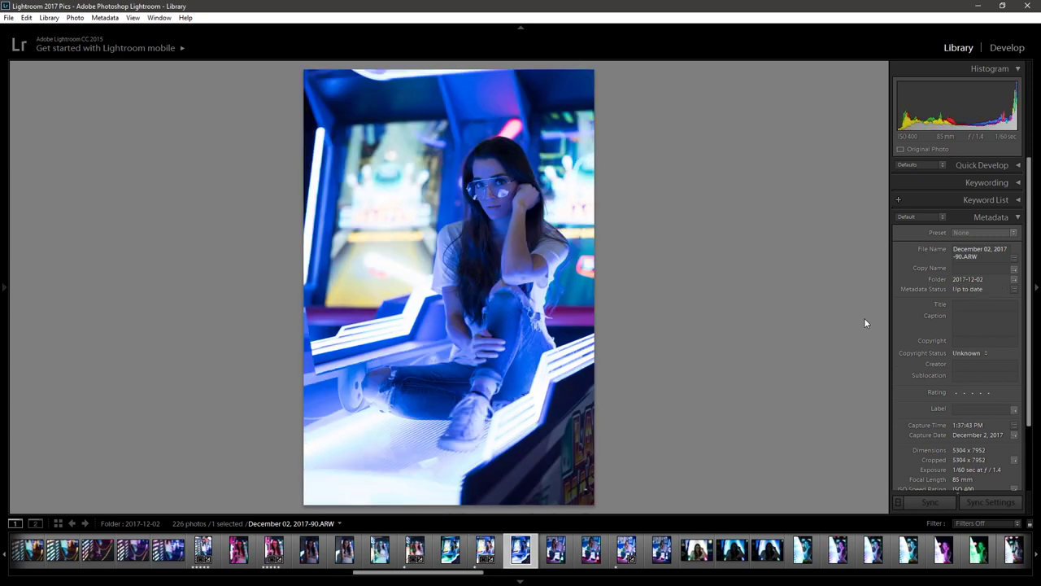
Examine the full-length seated portraits from December 02, 2017-91.ARW and -92.ARW through the horizontal backlit frames
key(Right)
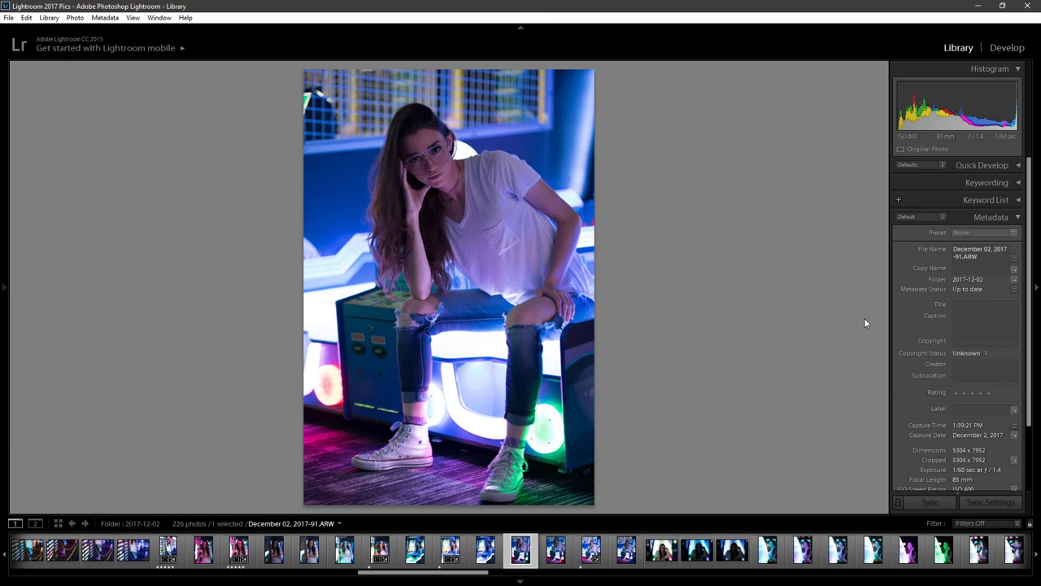
key(Right)
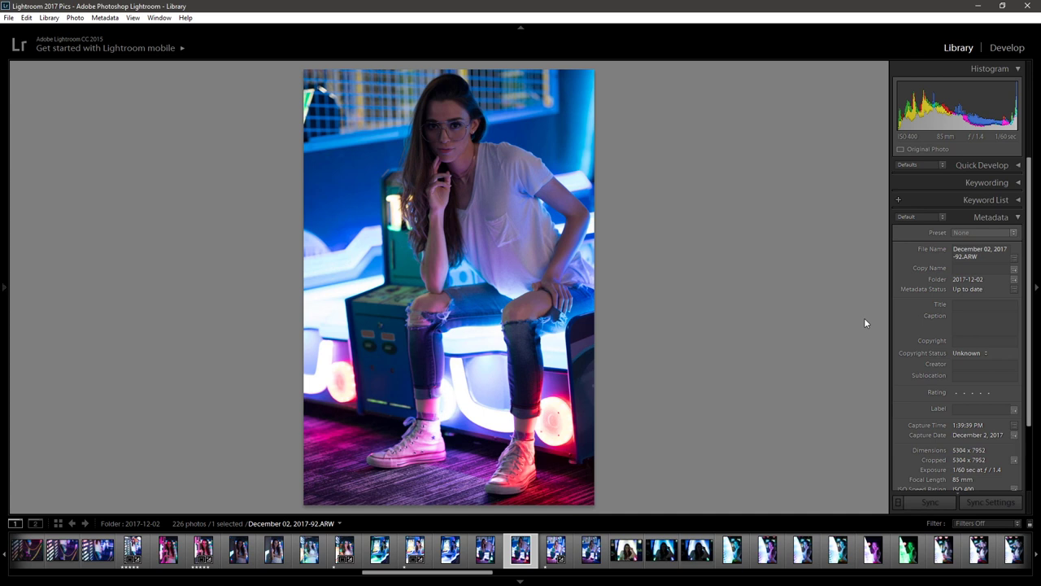
key(Right)
key(Right)
key(Right)
key(Right)
key(Right)
Examine the cyan, purple and green portraits beside the lit wheel, December 02, 2017-100.ARW to -103.ARW
key(Right)
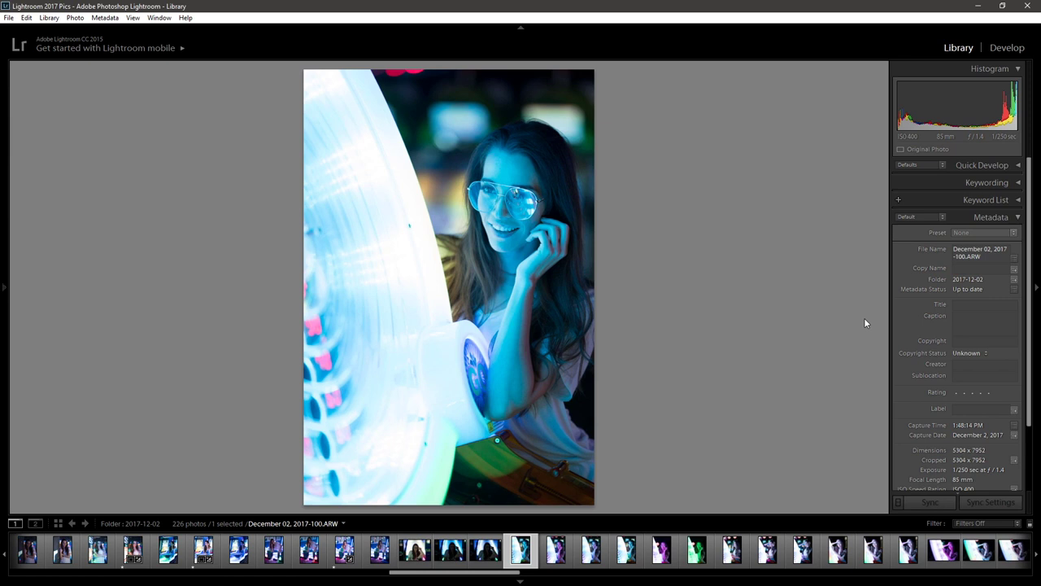
key(Right)
key(Right)
key(Right)
key(Right)
key(Right)
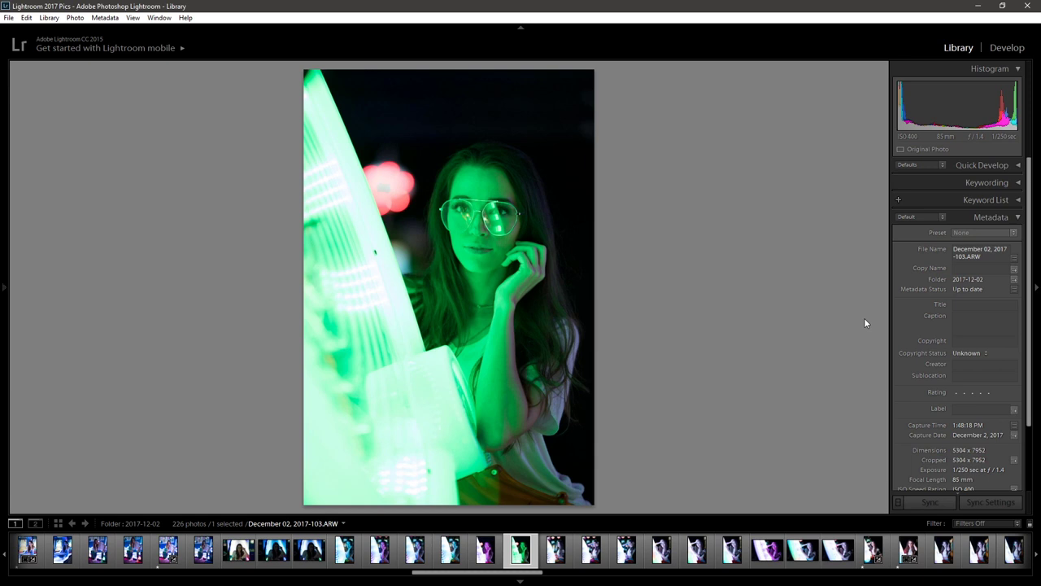
Examine the vertical crop-top portraits beside the bright wheel, December 02, 2017-104.ARW to -109.ARW
key(Right)
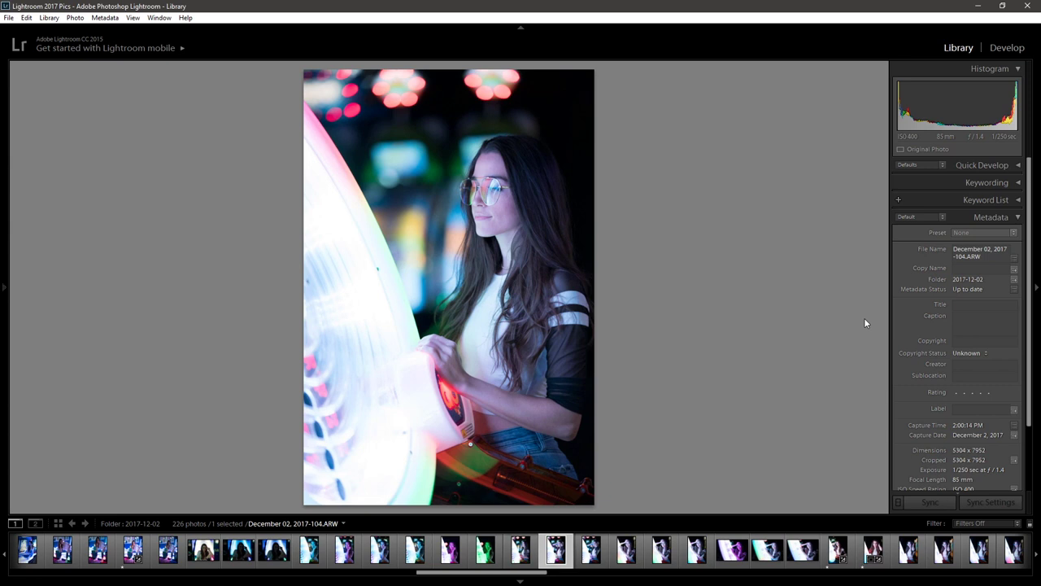
key(Right)
key(Right)
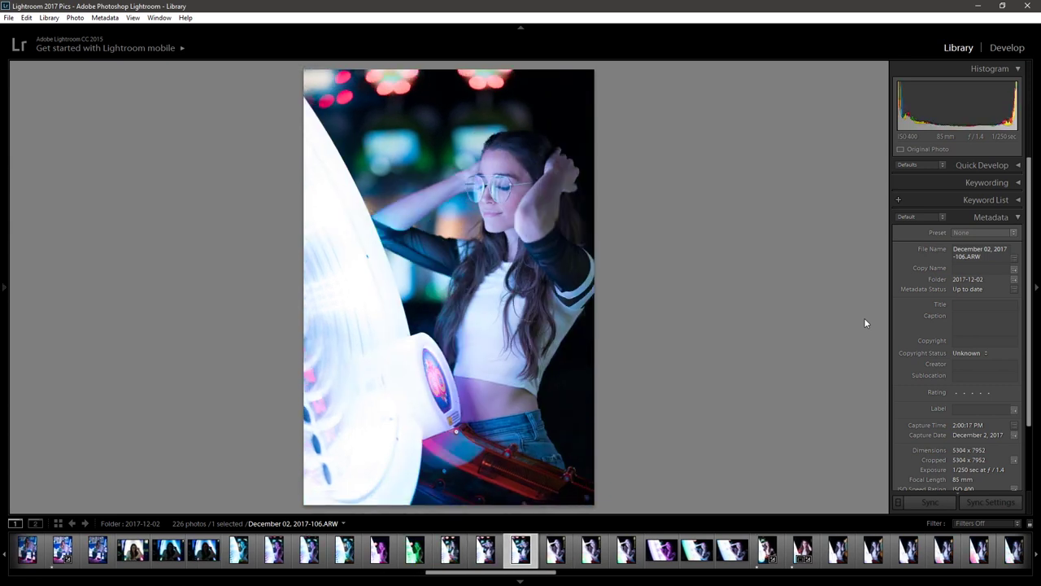
key(Right)
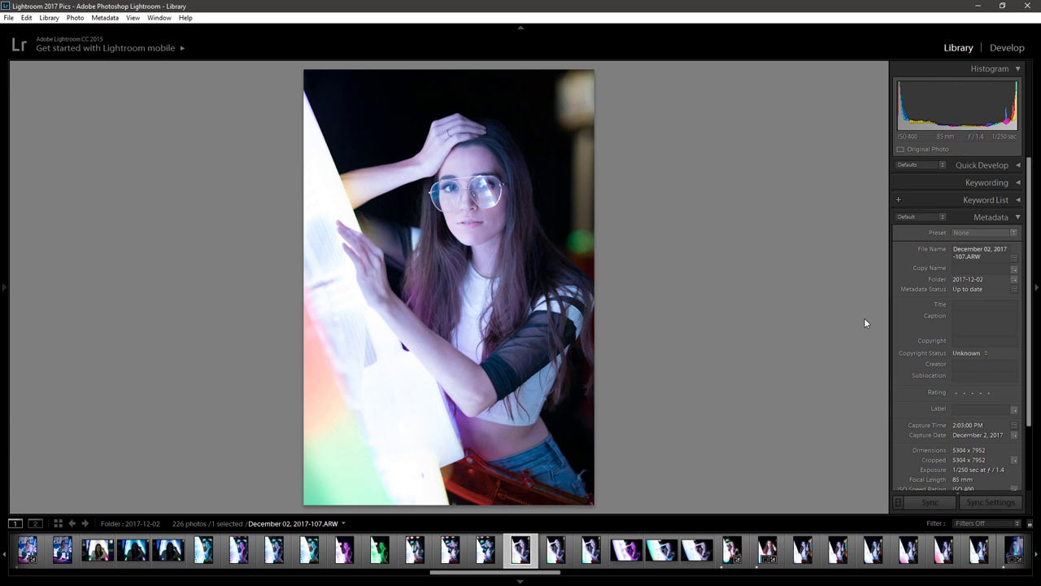
key(Right)
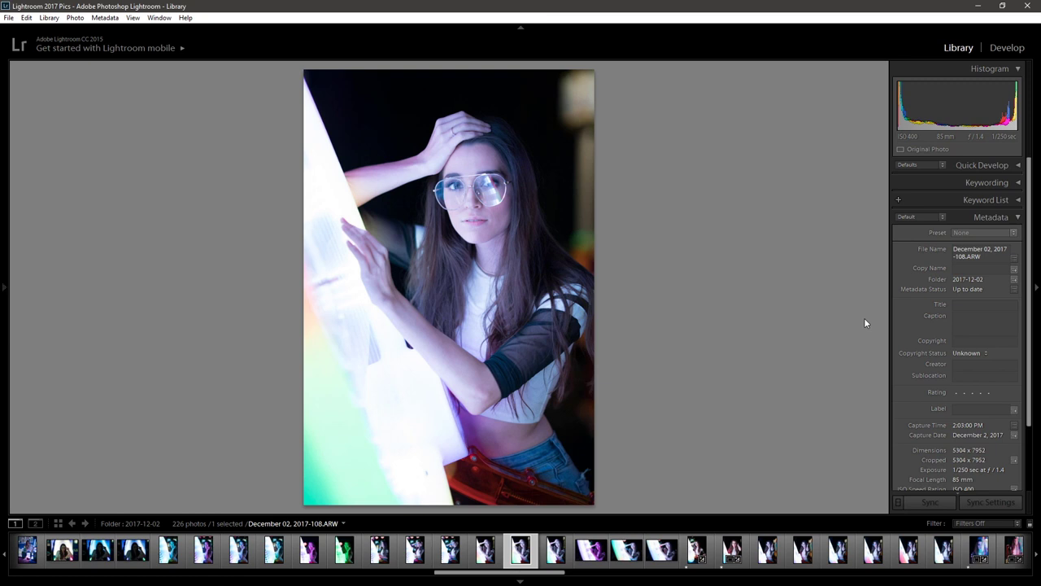
key(Right)
Examine the horizontal crop-top portraits against the bright wheel, December 02, 2017-110.ARW to -112.ARW
key(Right)
key(Right)
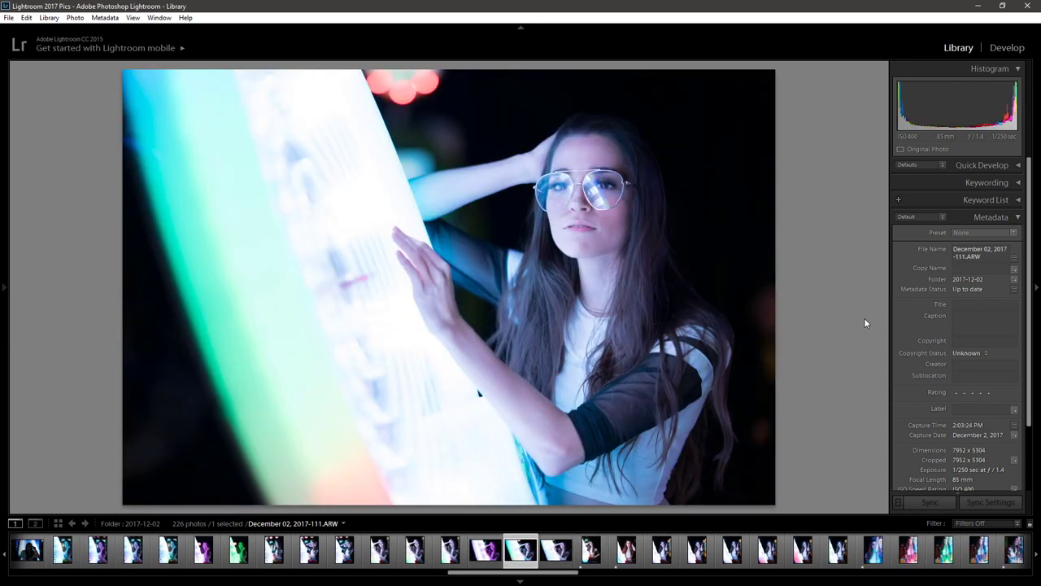
key(Right)
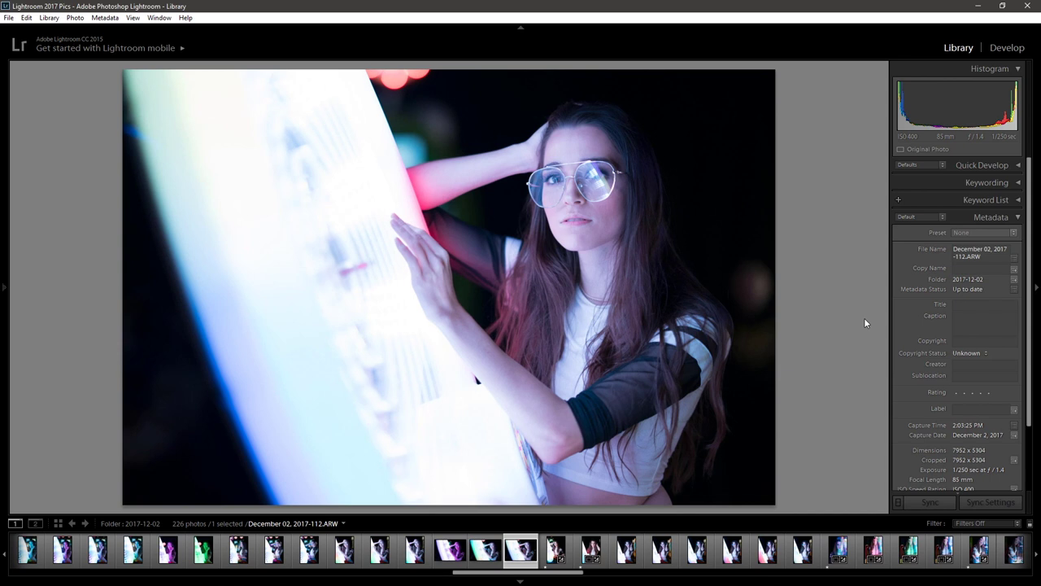
View December 02, 2017-113.ARW and compare the before and after versions of -114.ARW in the Develop module
key(Right)
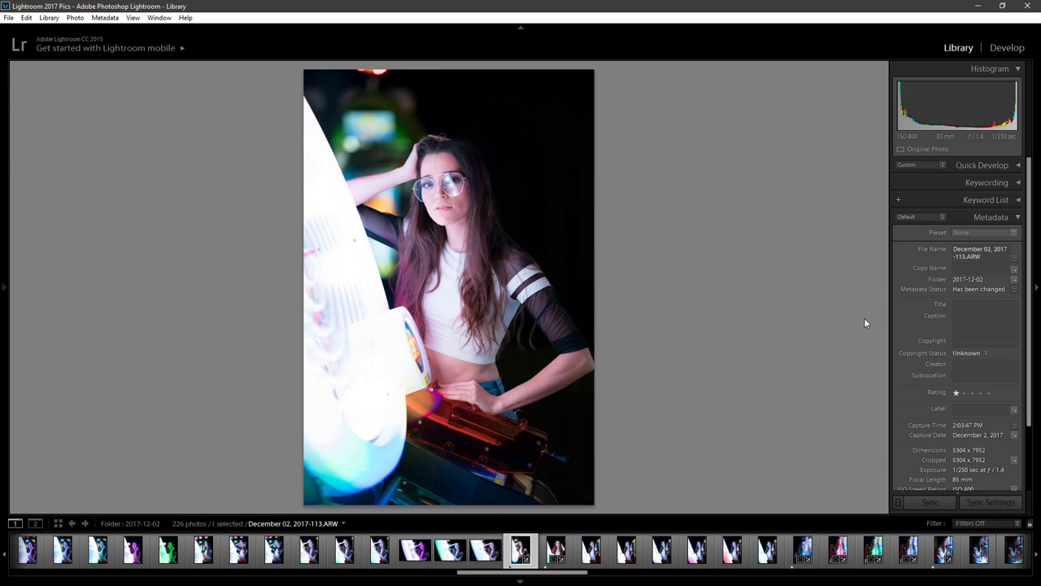
key(Right)
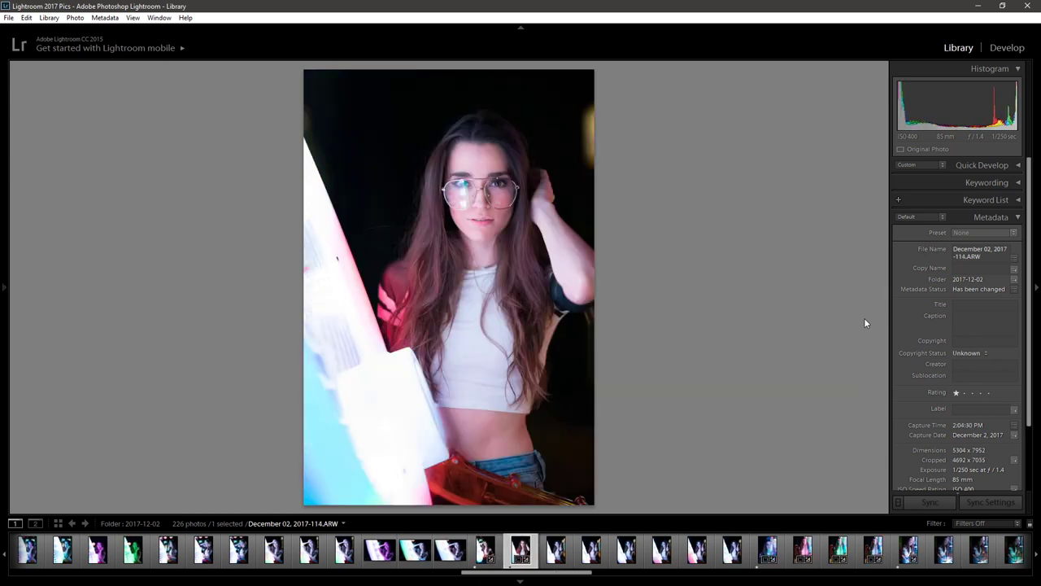
key(d)
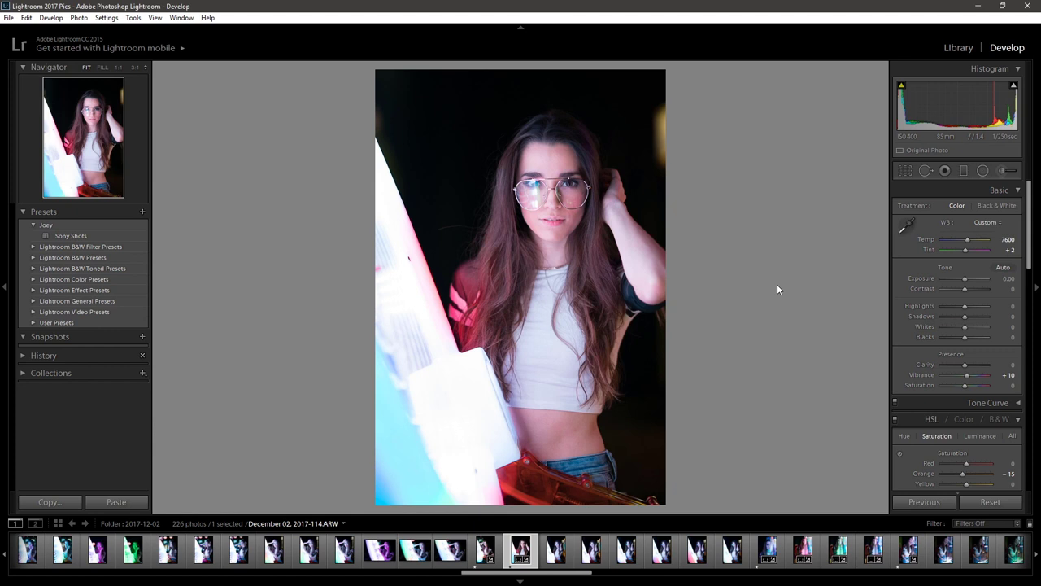
key(backslash)
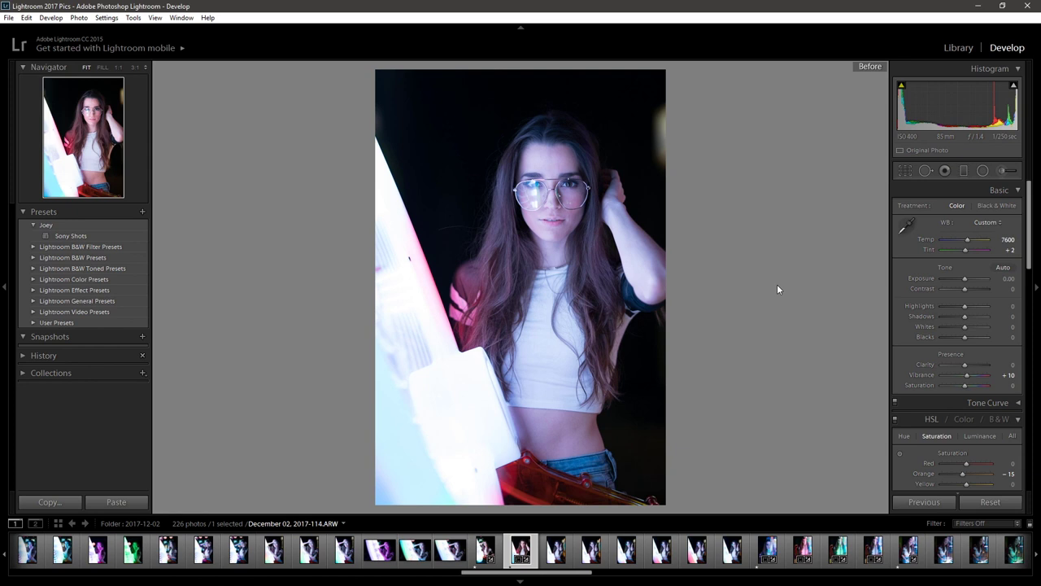
key(backslash)
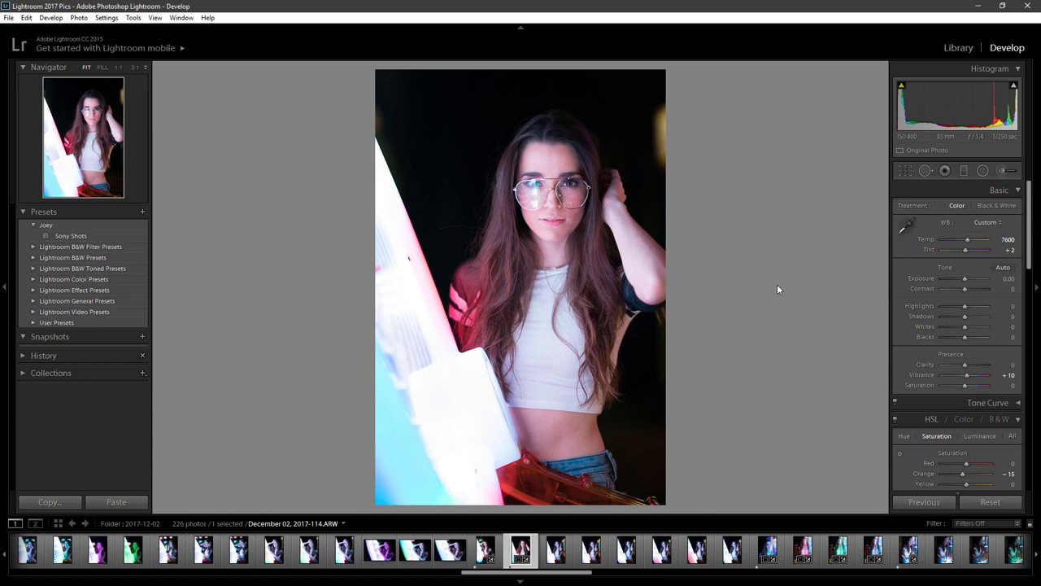
Examine the cool-toned wheel portraits up to December 02, 2017-120.ARW and move on to the following frame in Library loupe view
key(Right)
key(Right)
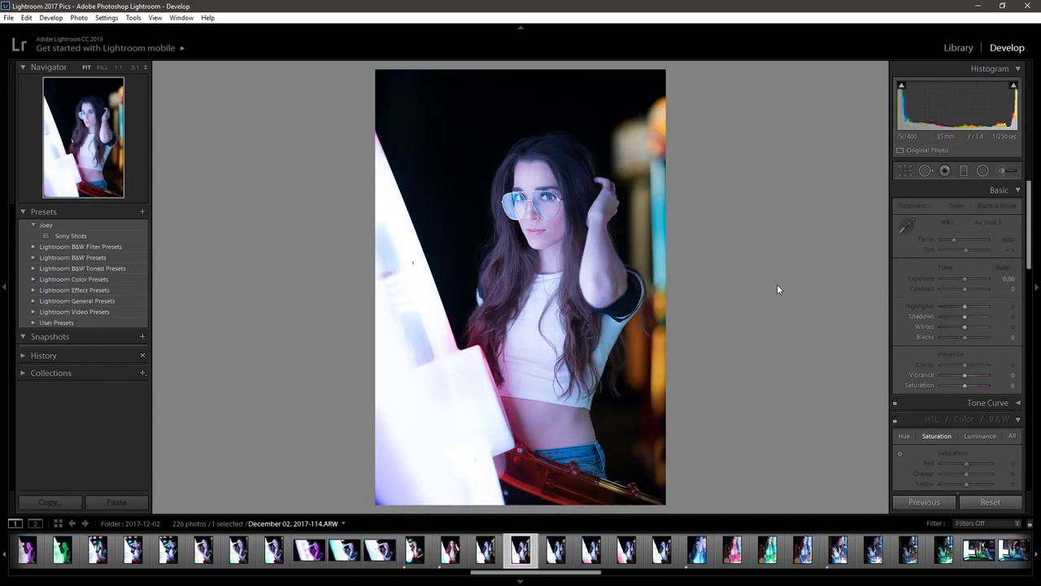
key(Right)
key(Right)
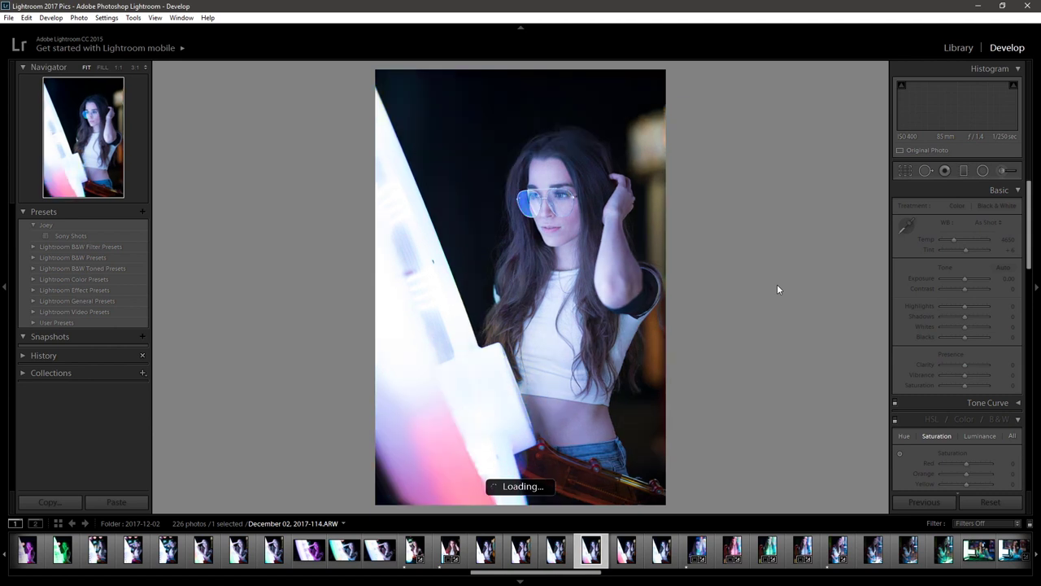
key(Right)
key(Right)
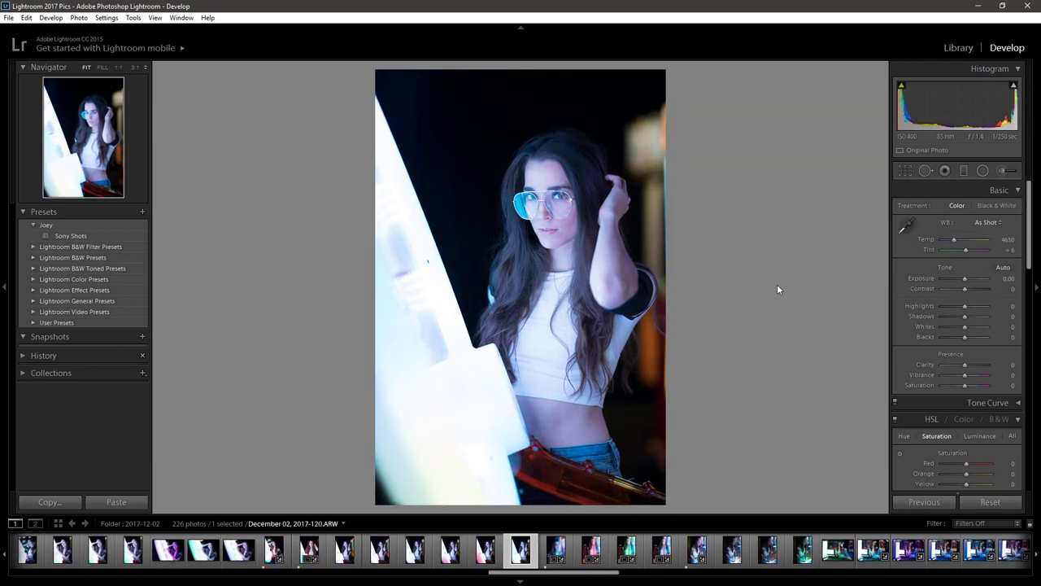
key(Right)
key(e)
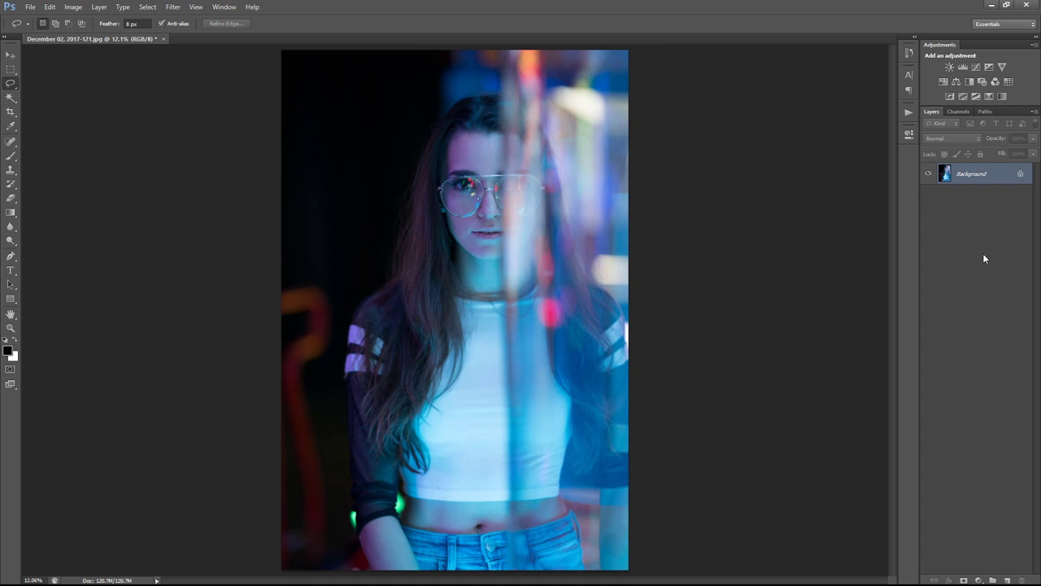
In Photoshop, add a Hue/Saturation adjustment layer to December 02, 2017-121.jpg and try a Master saturation of +40
click(979, 579)
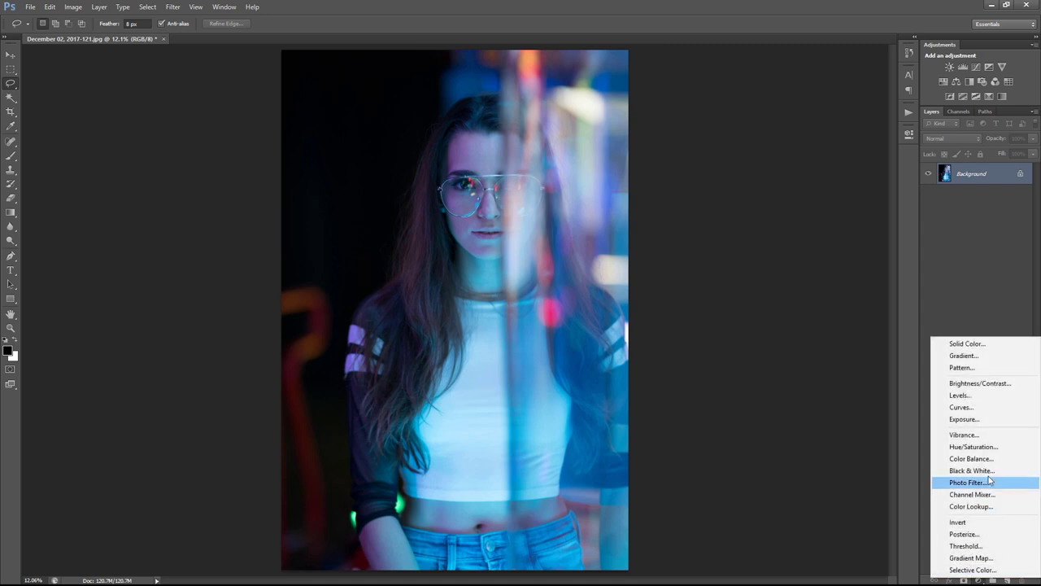
click(976, 447)
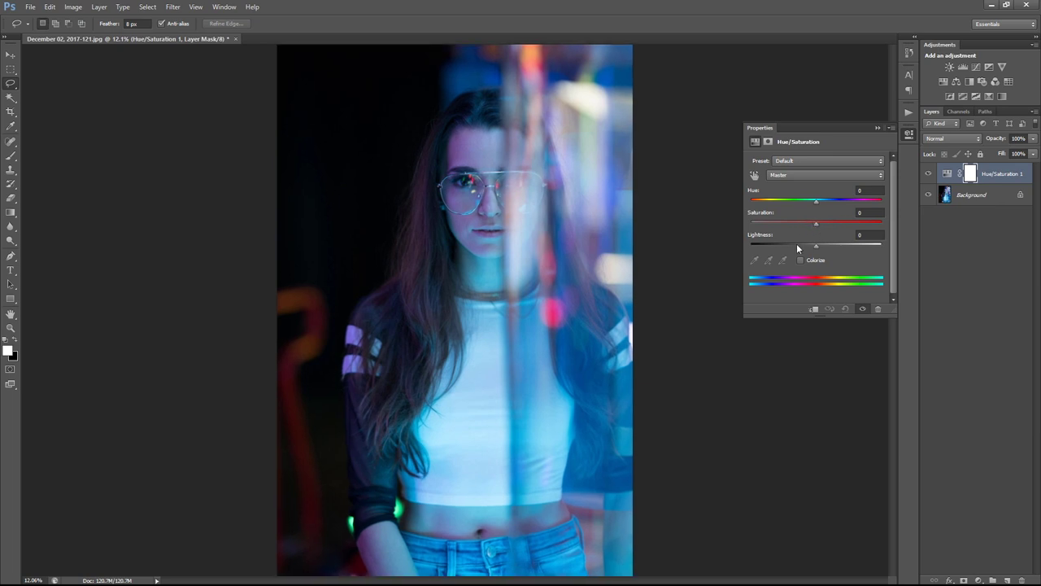
key(ctrl+plus)
key(ctrl+plus)
key(ctrl+plus)
key(ctrl+plus)
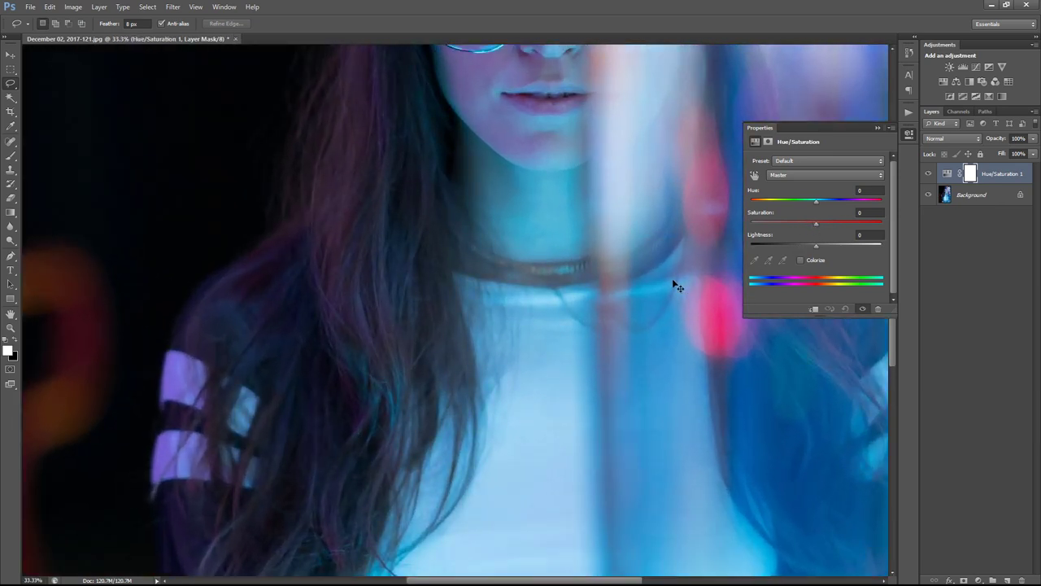
drag(646, 288, 258, 305)
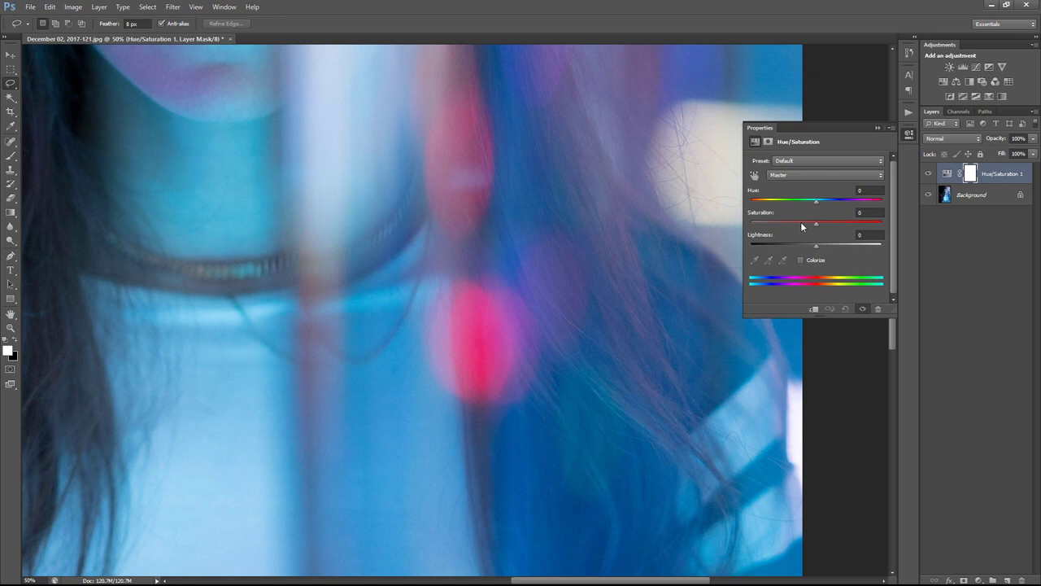
drag(816, 223, 820, 226)
drag(841, 222, 842, 223)
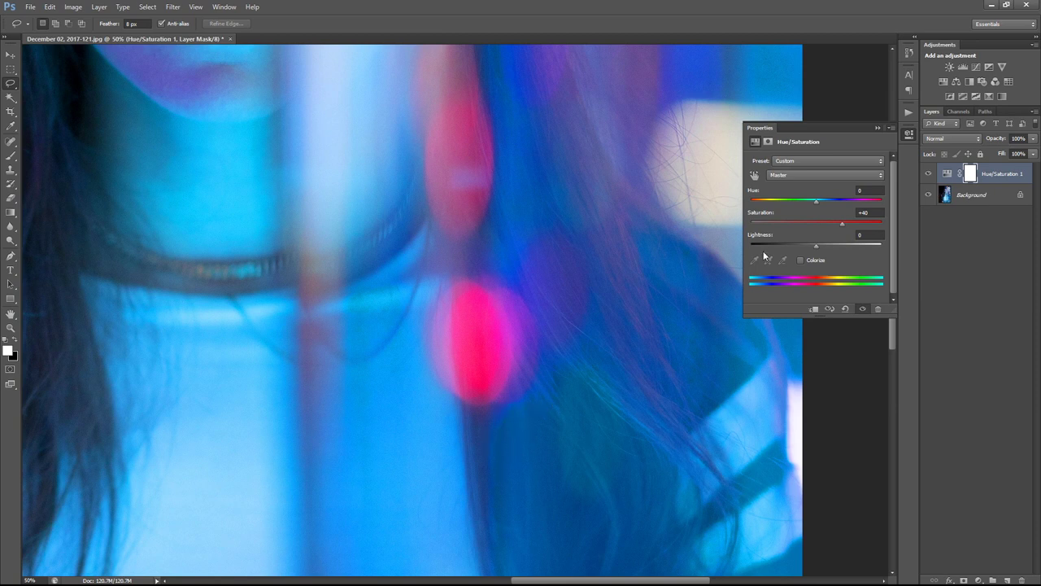
Reduce the Hue/Saturation layer's Master saturation to a subtle positive boost and collapse its properties
drag(844, 224, 823, 237)
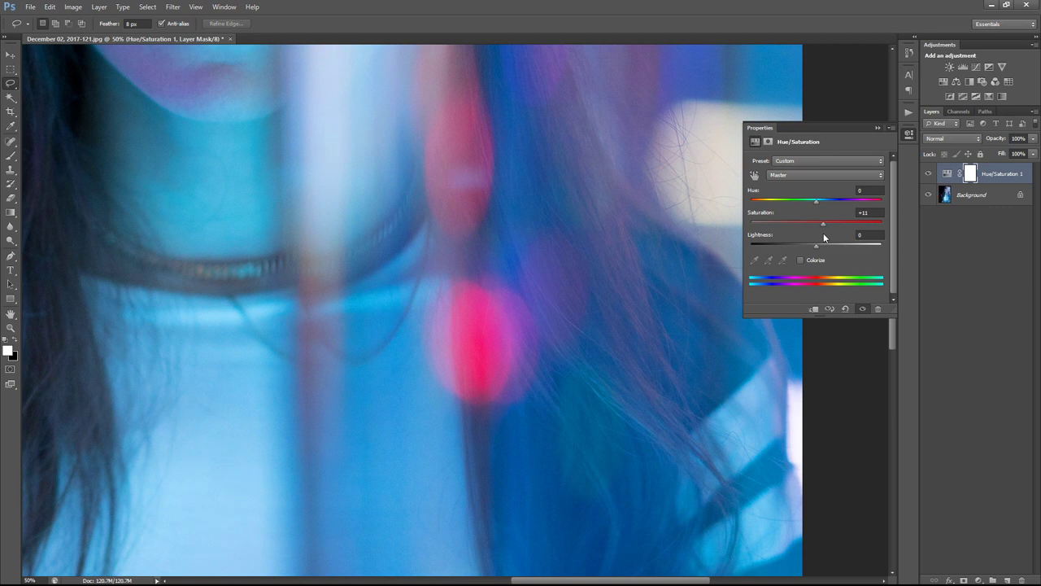
drag(823, 236, 828, 237)
drag(828, 237, 834, 233)
click(877, 128)
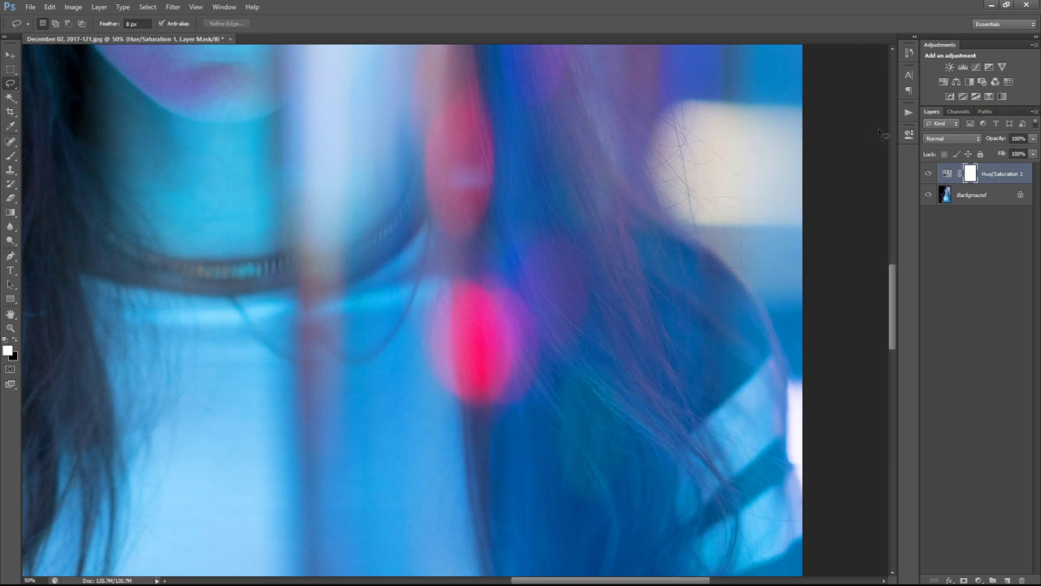
Add a Levels adjustment layer above the Hue/Saturation layer and set its RGB shadow input level to 10
key(ctrl+0)
key(a)
click(944, 290)
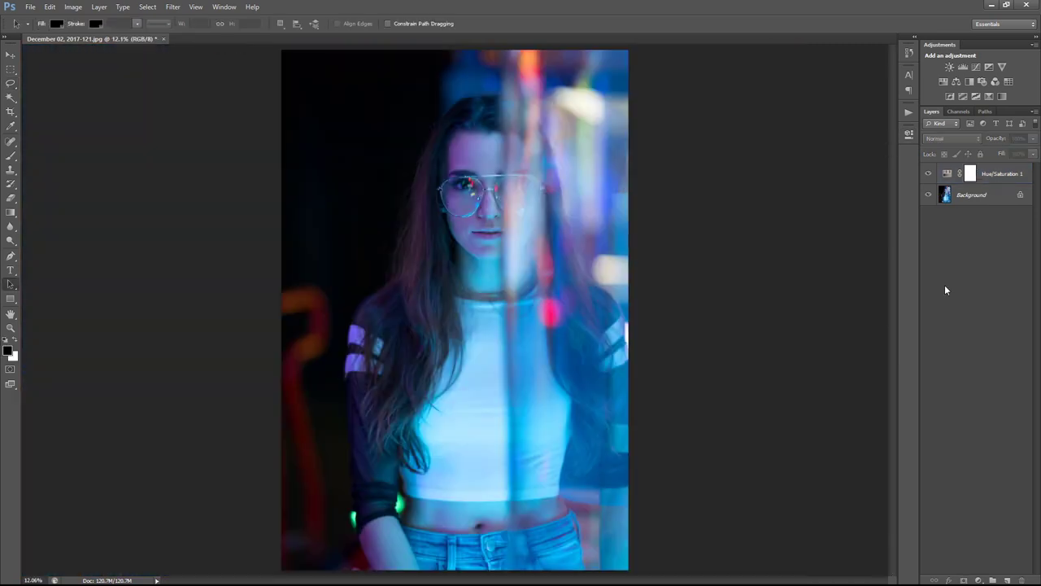
click(978, 580)
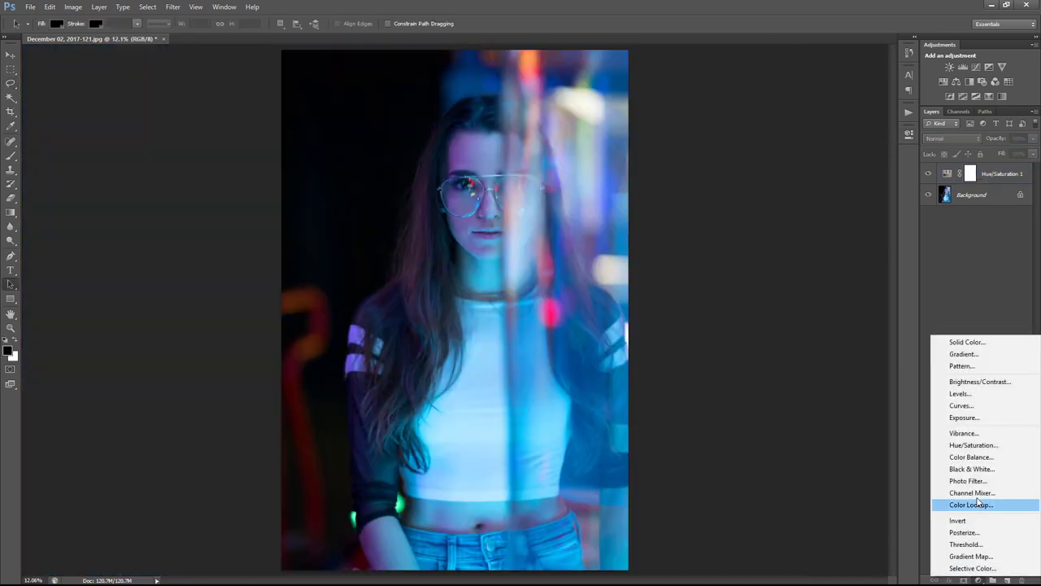
click(960, 394)
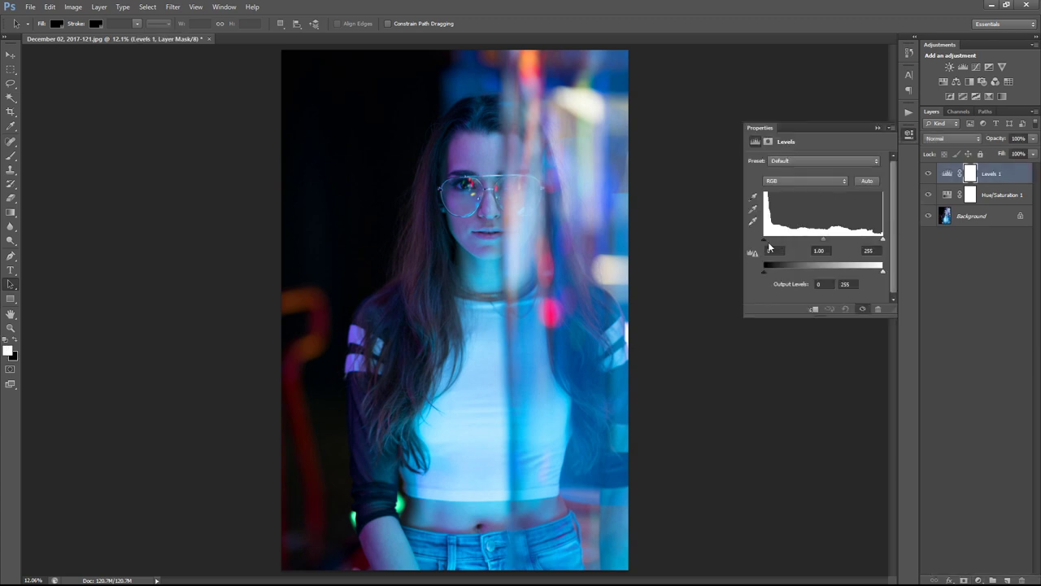
drag(763, 239, 768, 239)
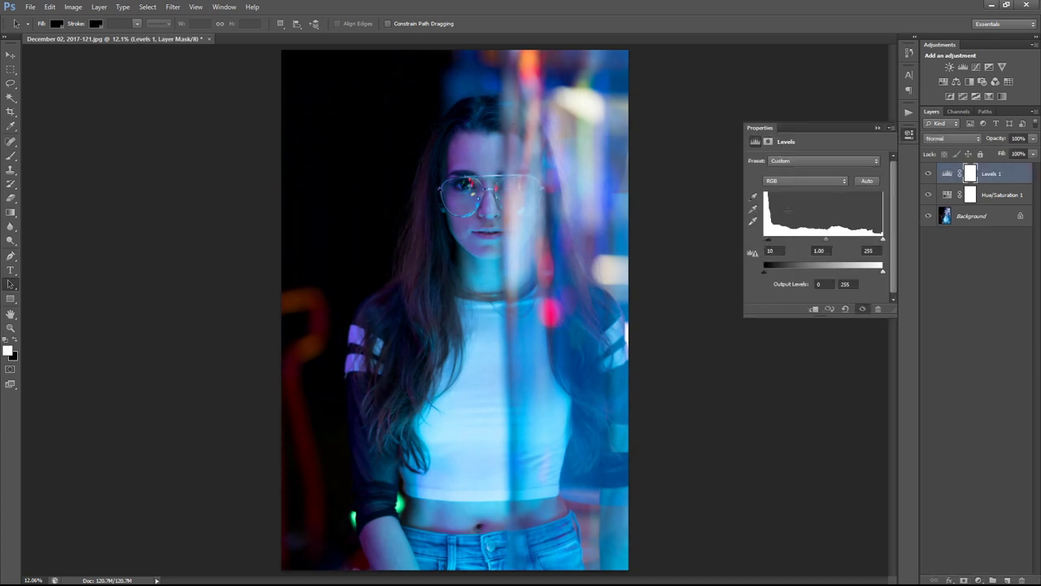
click(878, 128)
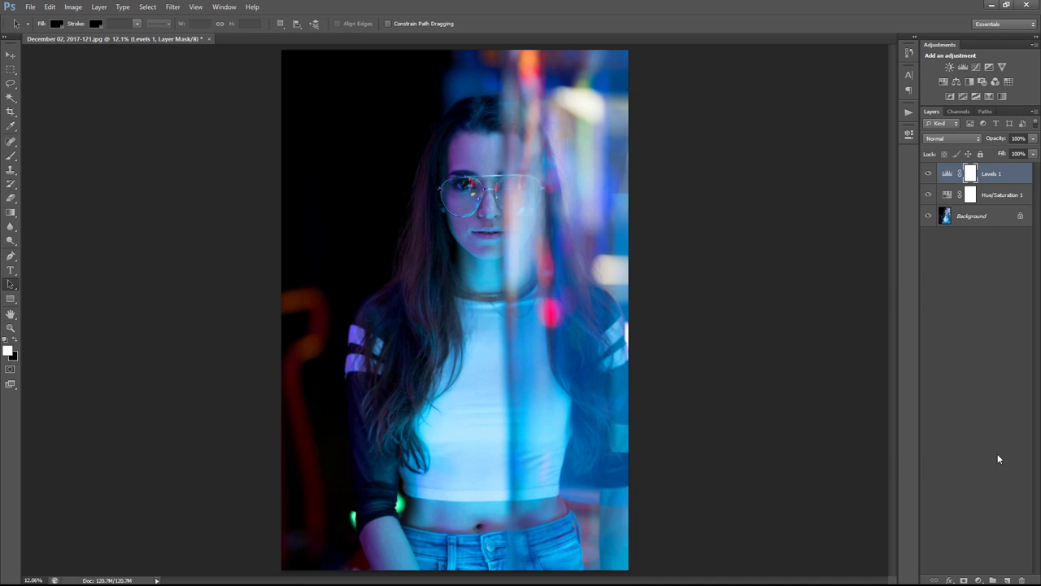
Add a Curves adjustment layer with the RGB midpoint raised slightly, and compare the photo with and without all adjustment layers
click(980, 580)
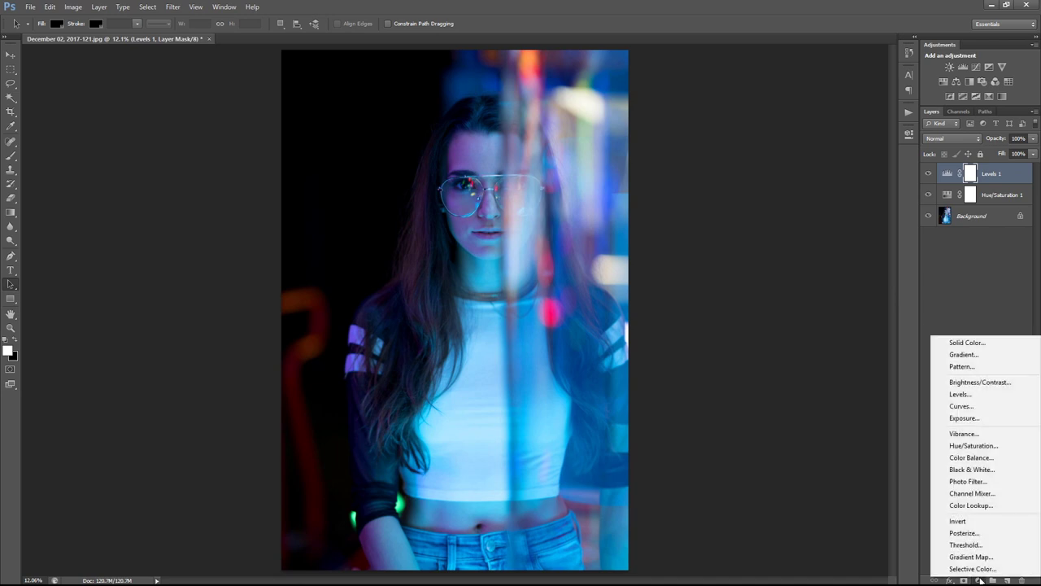
click(976, 408)
drag(826, 240, 824, 231)
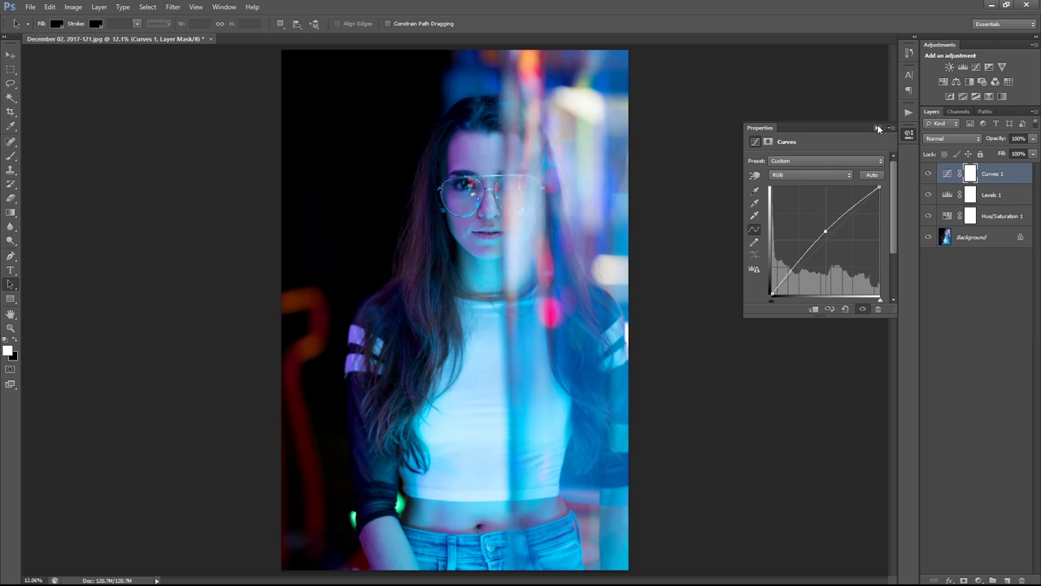
click(877, 126)
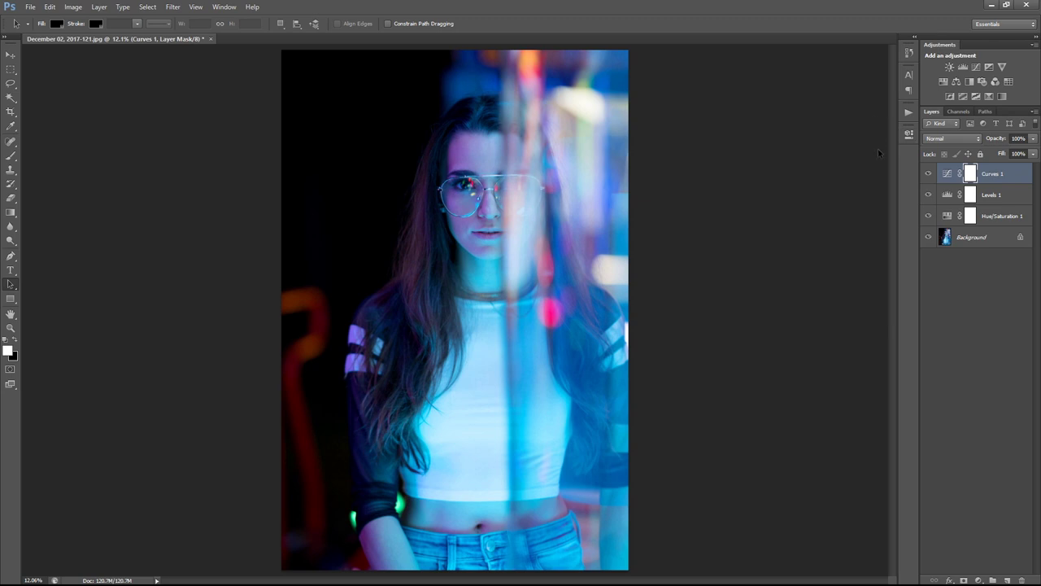
alt+click(928, 238)
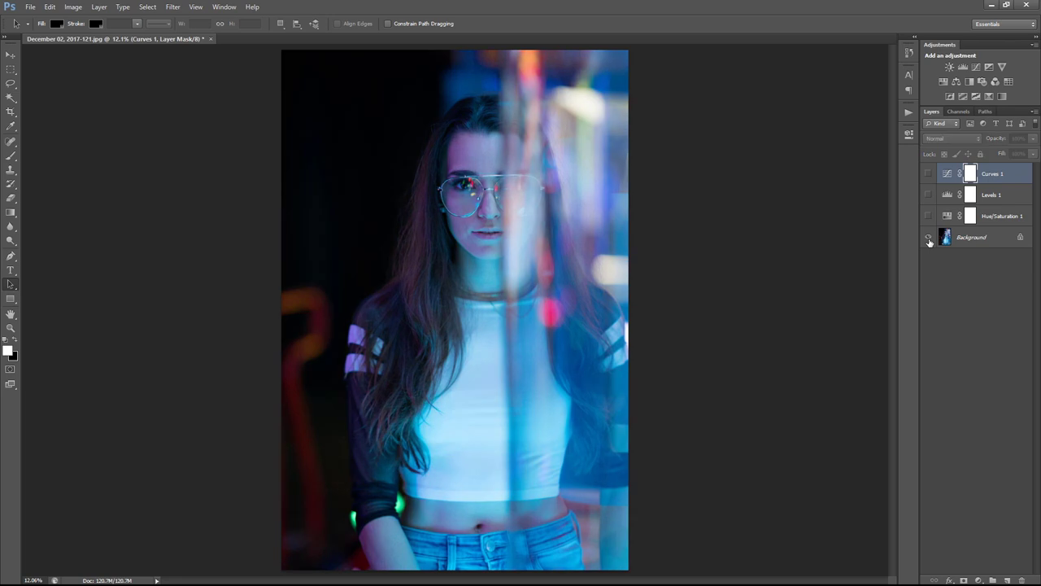
alt+click(929, 238)
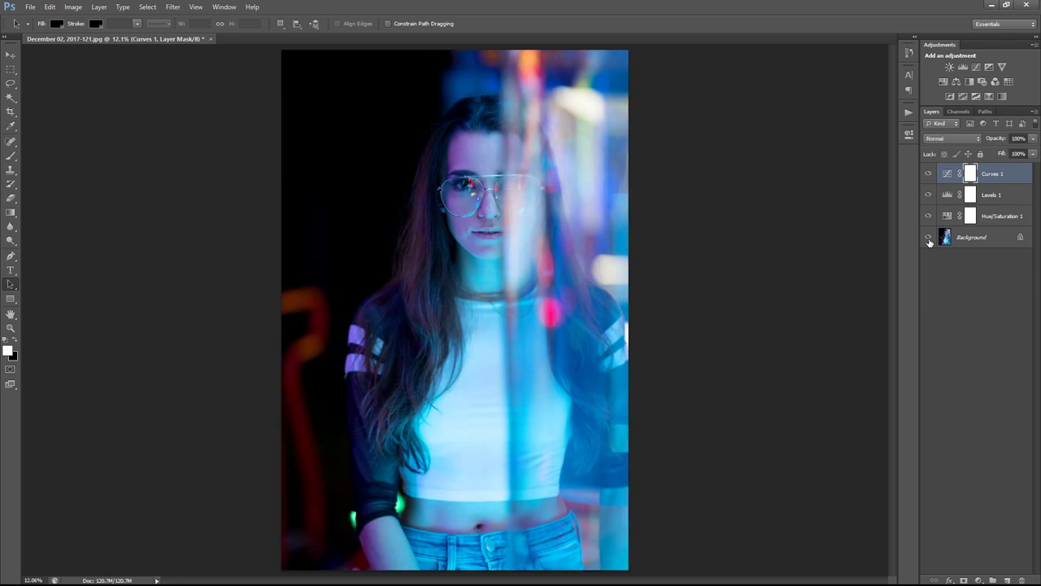